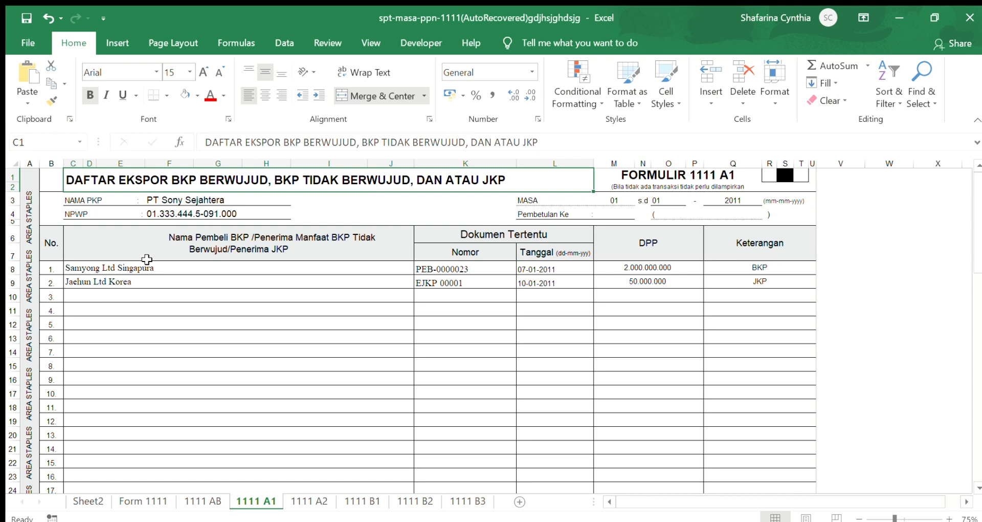
Step: Review the buyer, document number, DPP and Keterangan entries for Samyong Ltd Singapura and the buyer and document number for Jaehun Ltd Korea
click(165, 268)
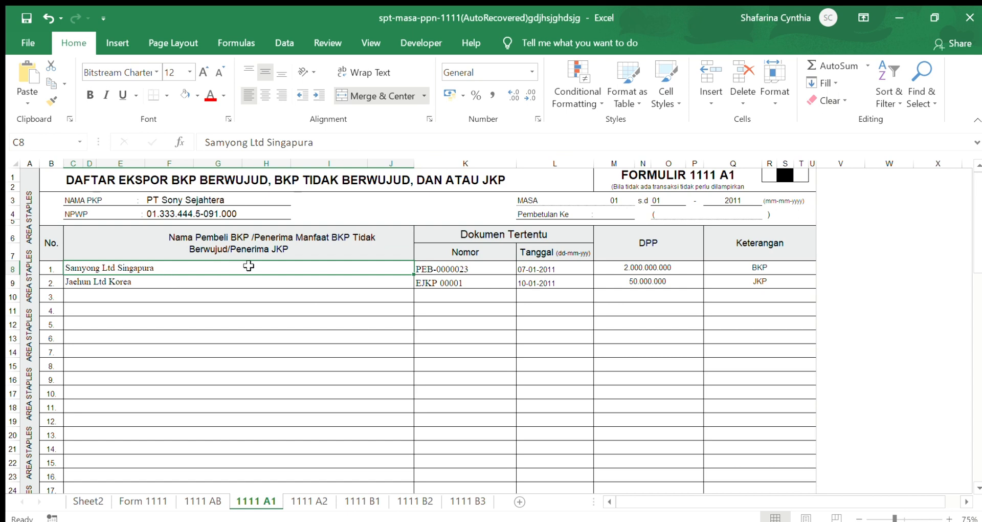
click(466, 270)
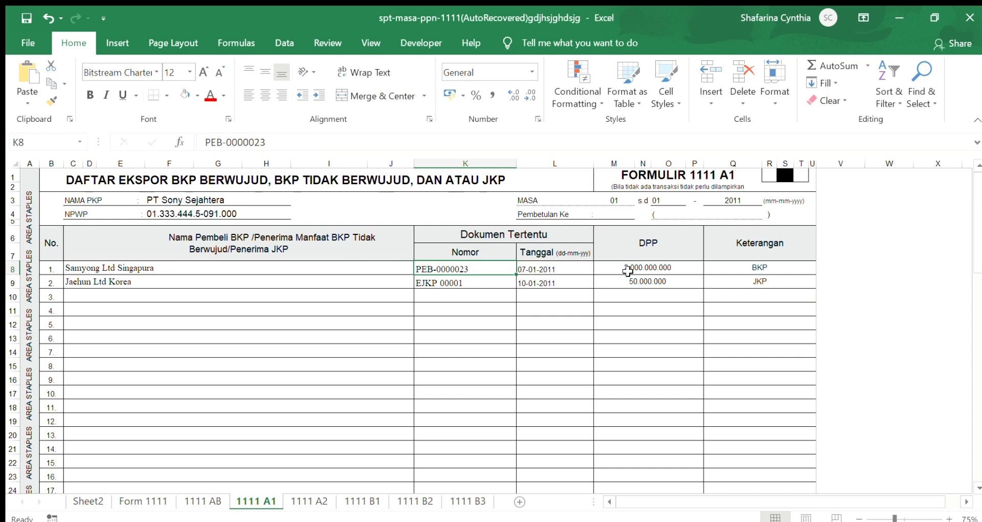
click(660, 271)
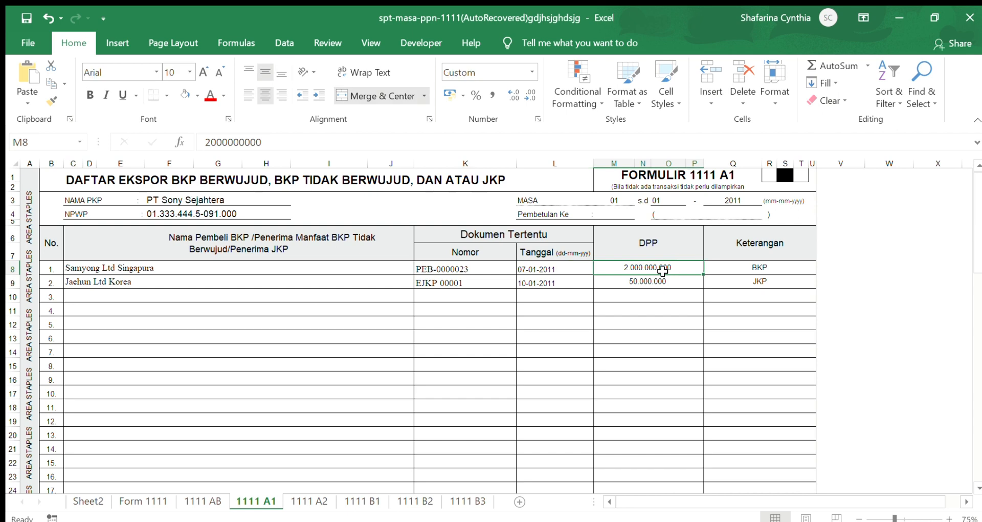
click(739, 270)
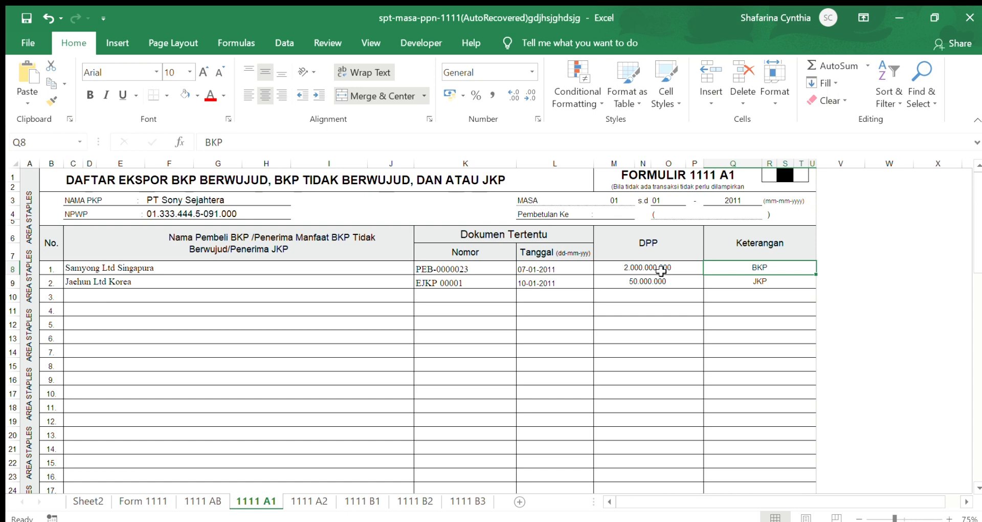
click(128, 283)
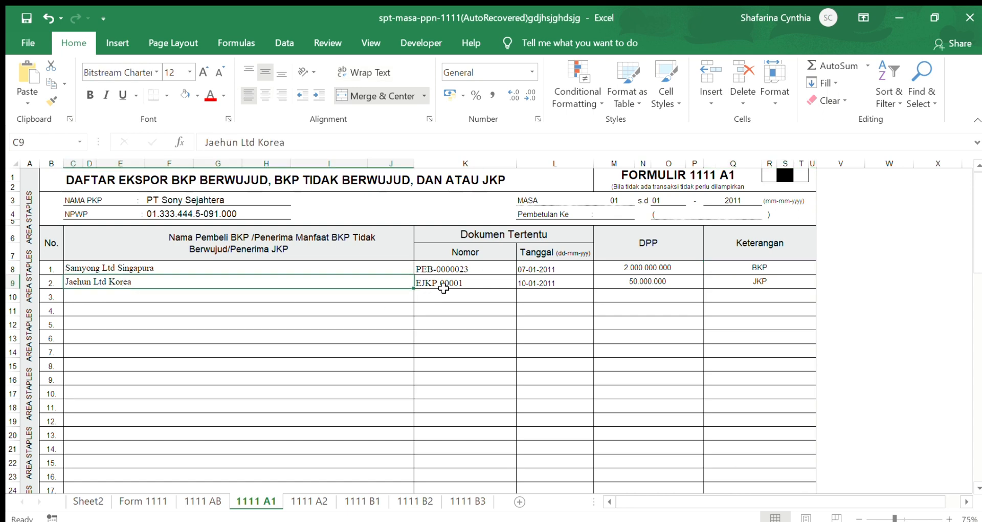
click(464, 283)
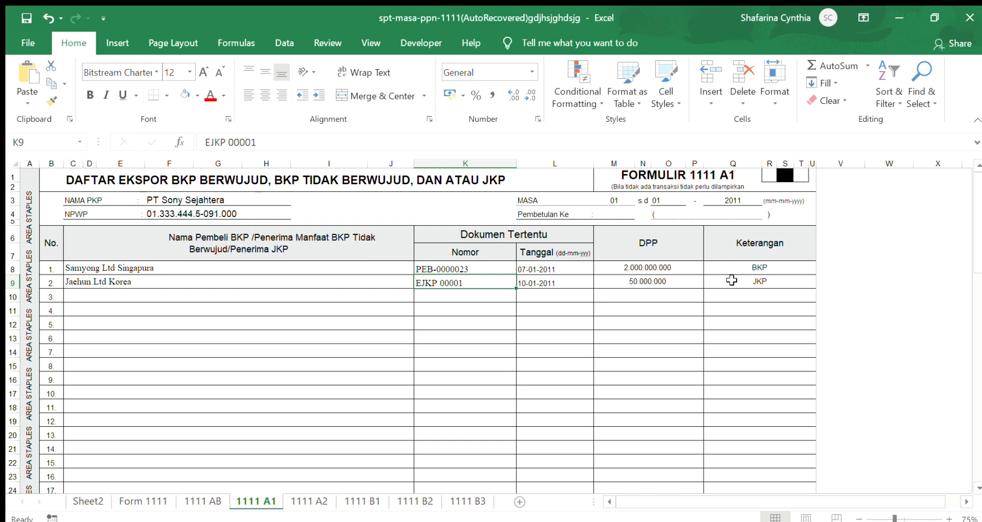
Step: On sheet 1111 A2, examine the Kemenhut Jakarta entry and the DPP and PPN of the first two invoices
key(ctrl+Page_Down)
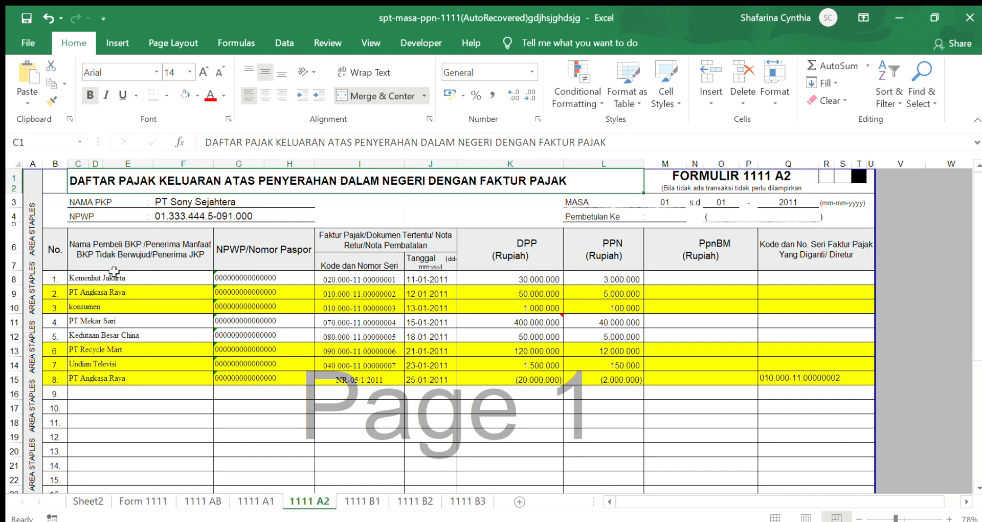
click(138, 278)
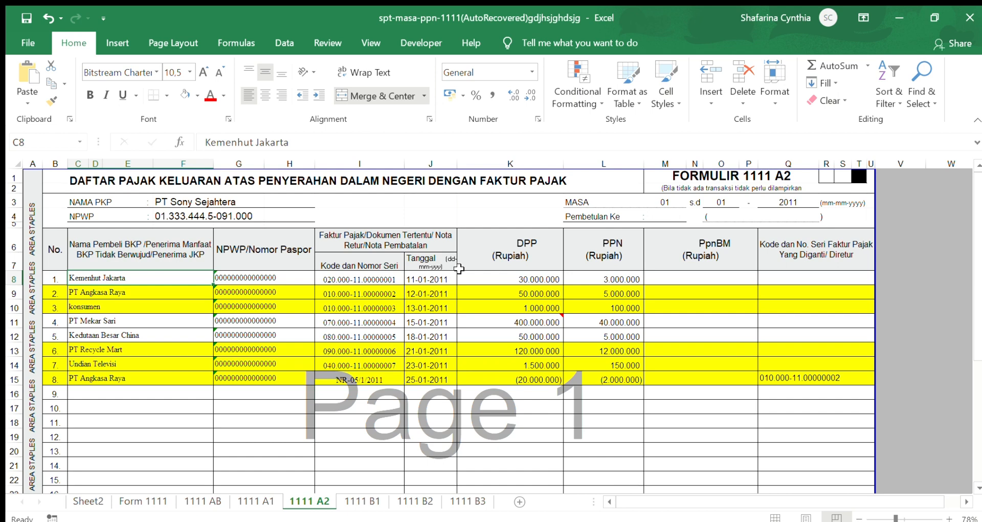
click(494, 274)
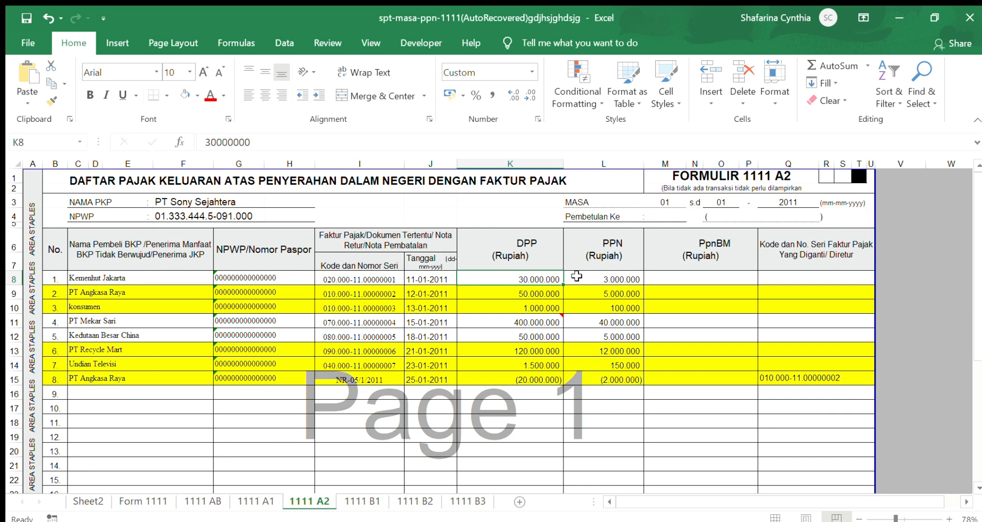
click(598, 283)
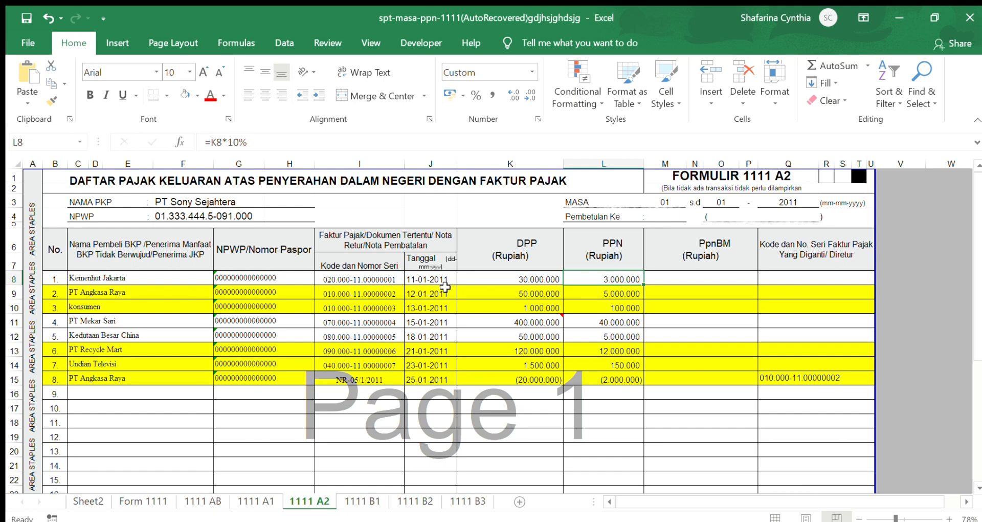
click(519, 293)
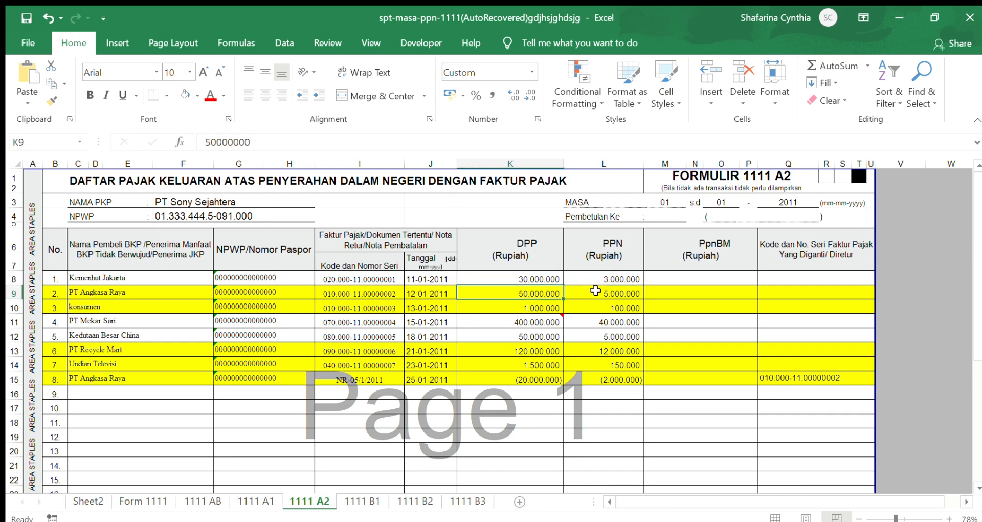
click(598, 290)
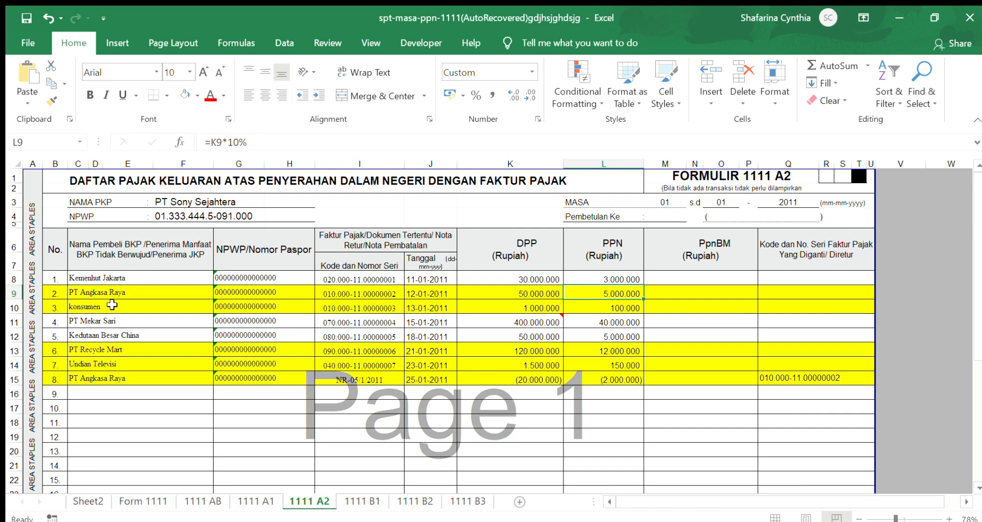
Step: Check the konsumen entry in row 3 of the list: buyer, NPWP, invoice serial number, DPP and PPN formula
click(112, 305)
click(241, 306)
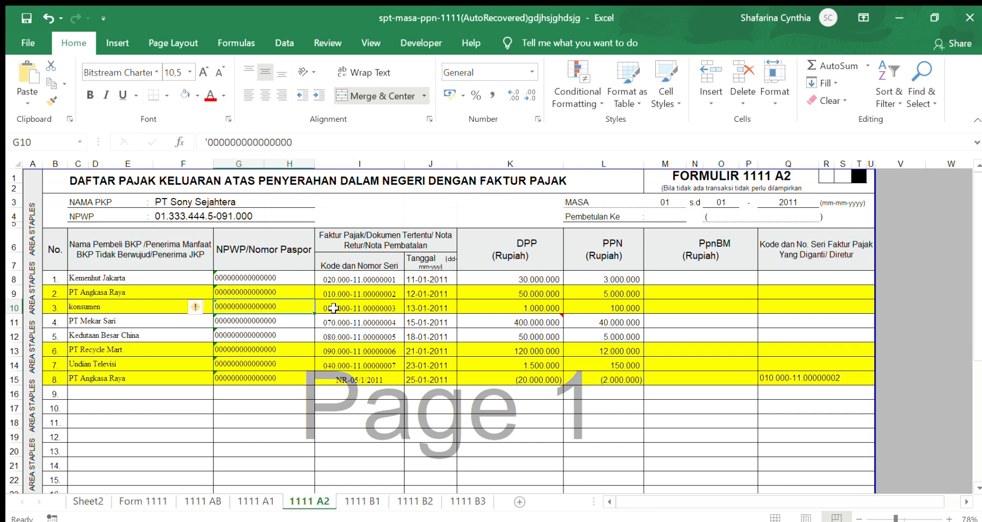
click(345, 307)
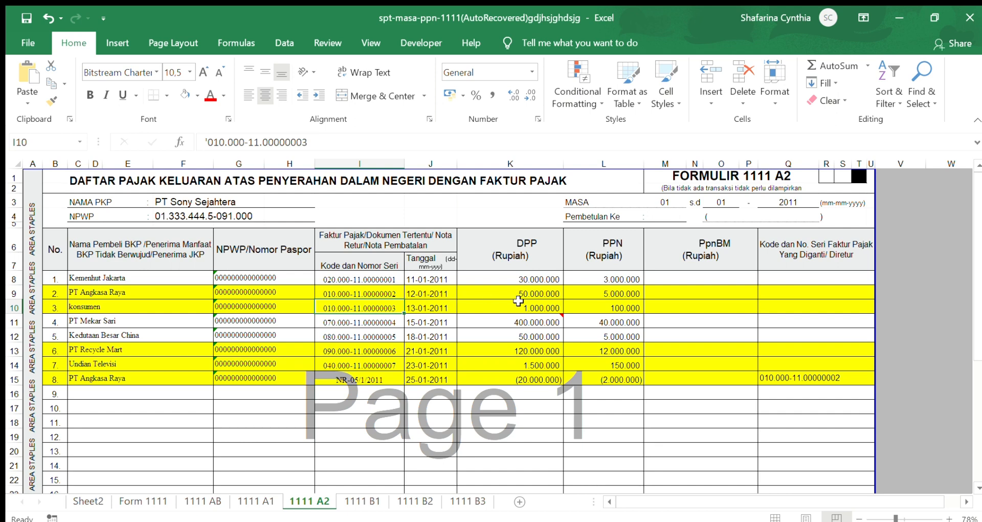
click(518, 303)
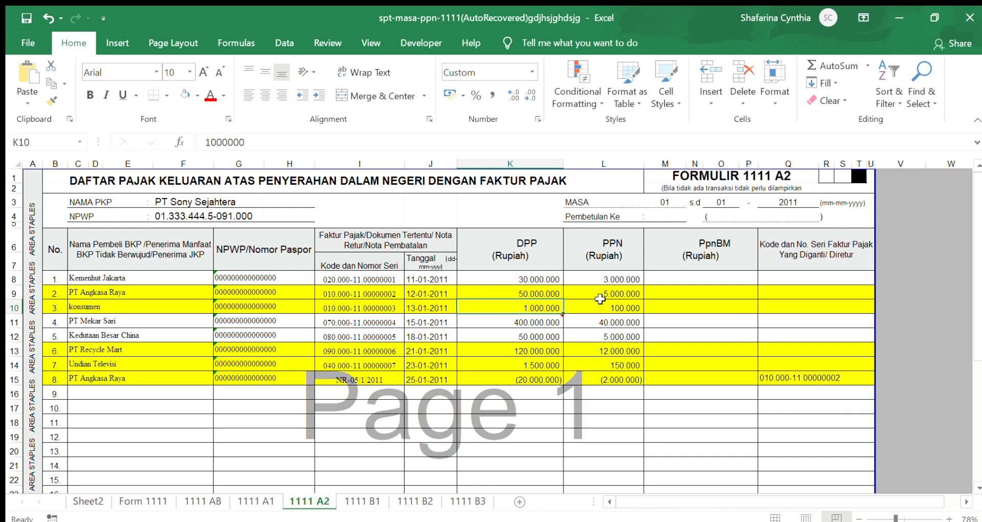
click(601, 307)
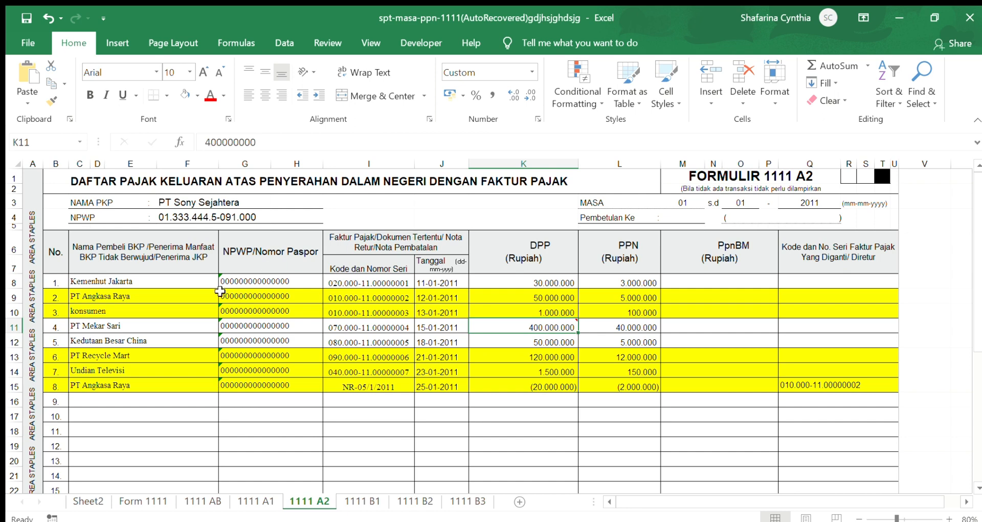
Step: Check the PT Mekar Sari entry: buyer name, invoice serial number, date, PPN formula and DPP
click(126, 329)
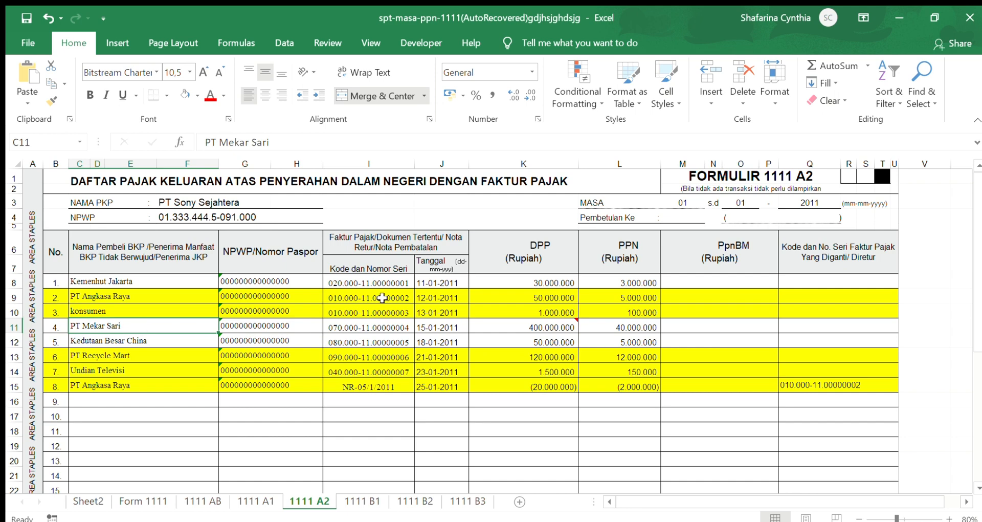
click(377, 326)
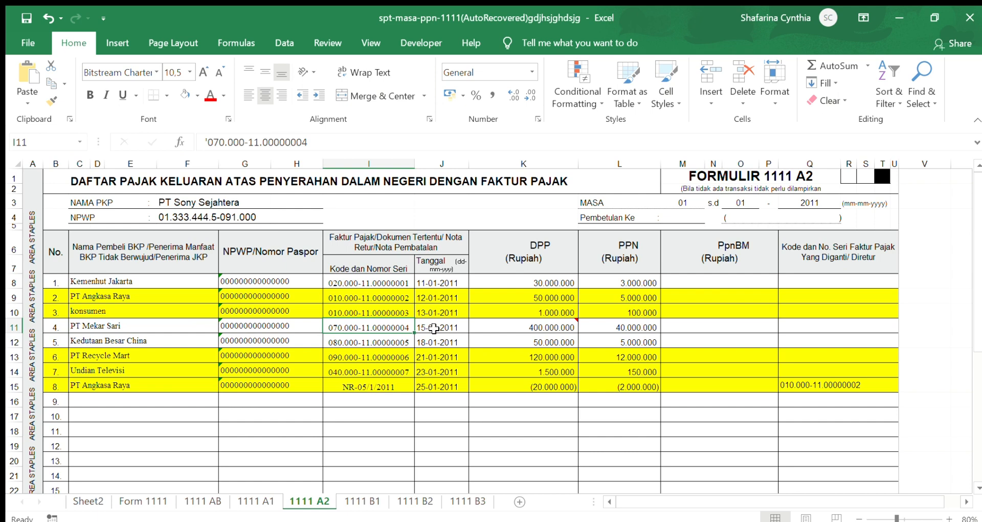
click(433, 328)
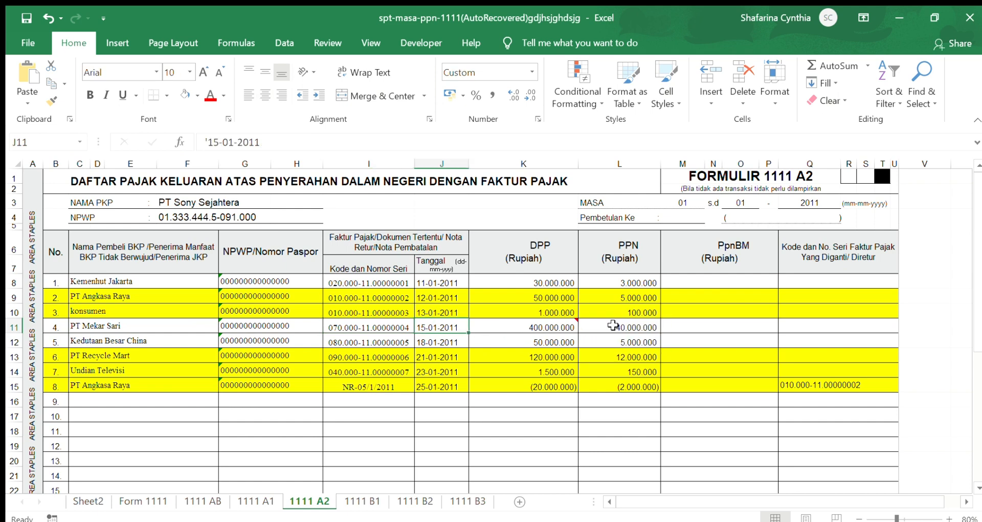
click(614, 325)
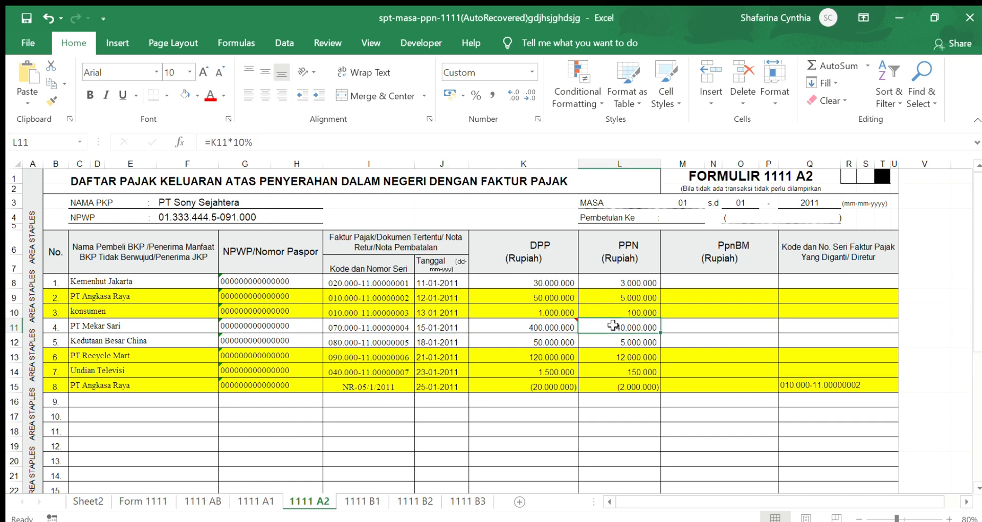
click(549, 326)
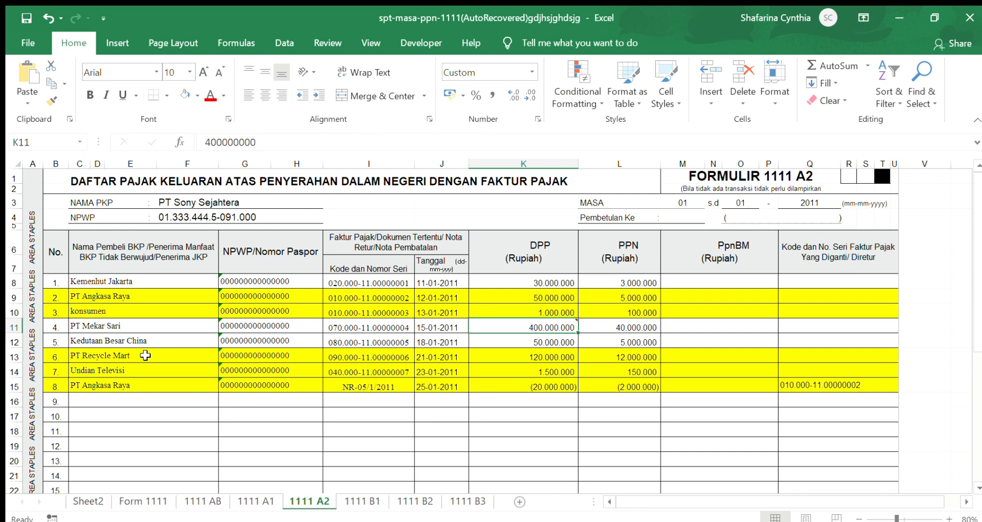
Step: Check the Kedutaan Besar China entry: buyer name, invoice serial number, date, DPP and PPN formula
click(85, 343)
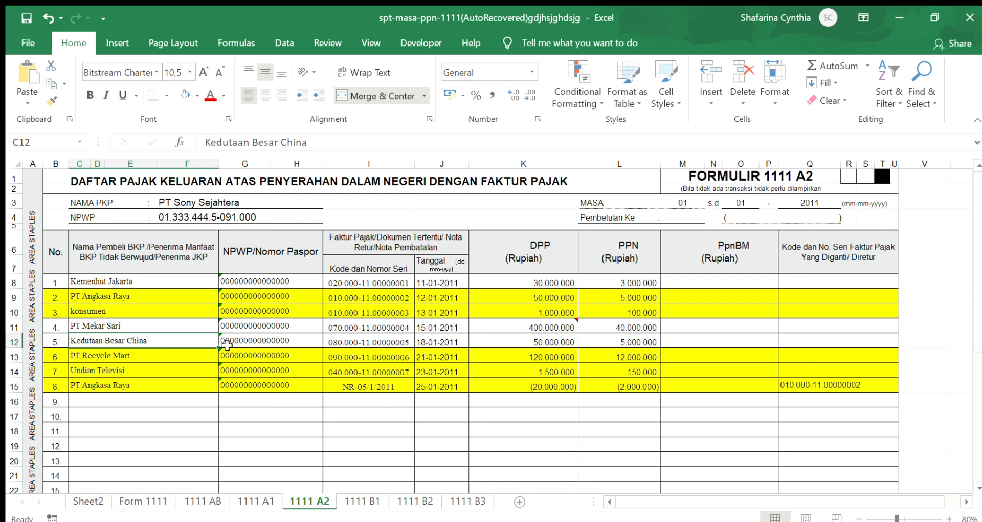
click(337, 343)
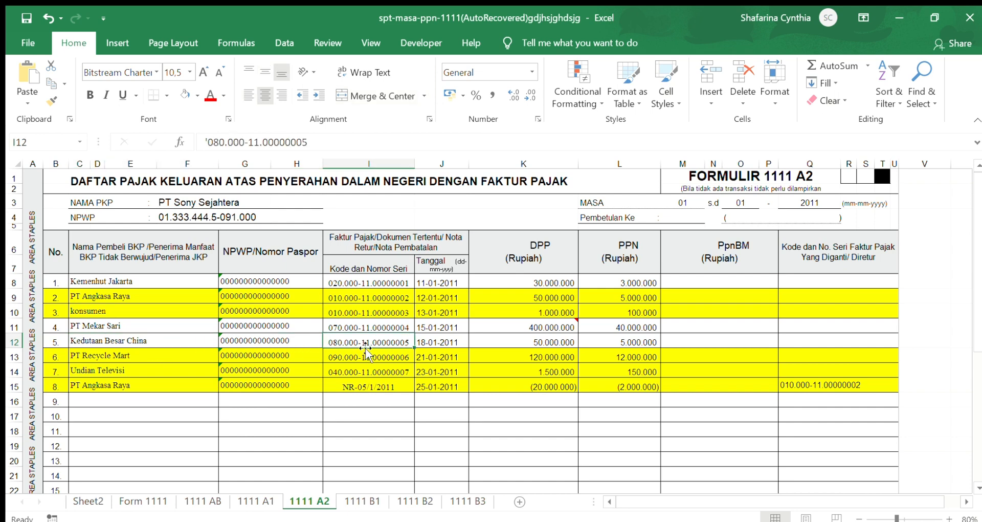
click(434, 343)
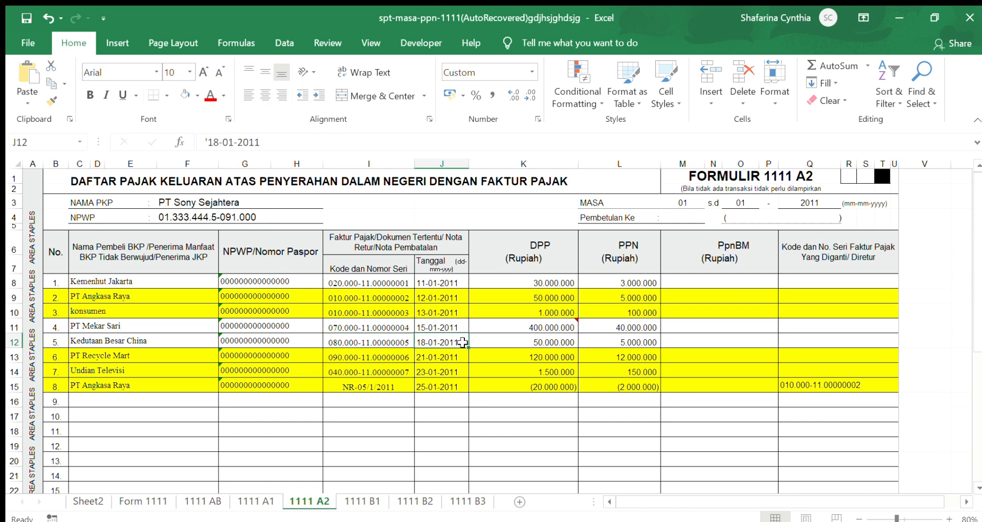
click(495, 342)
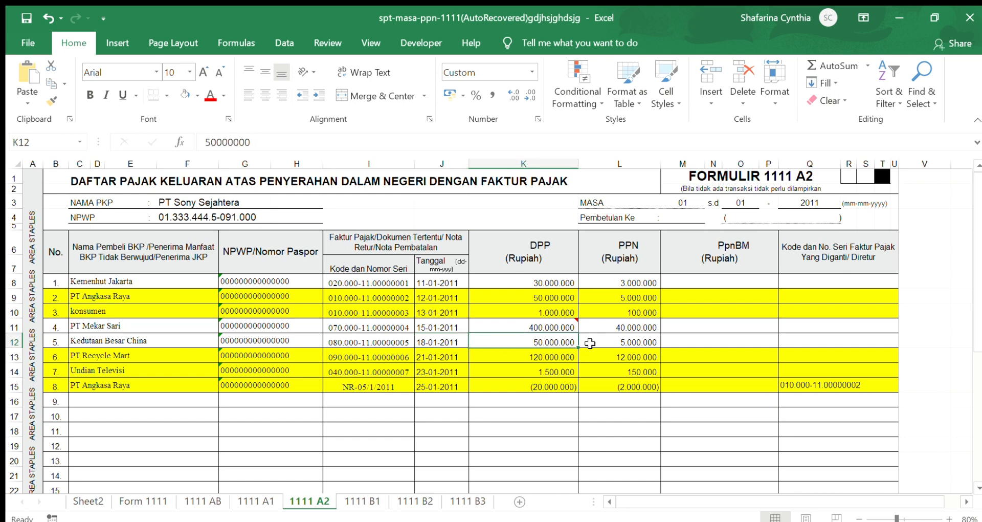
click(590, 343)
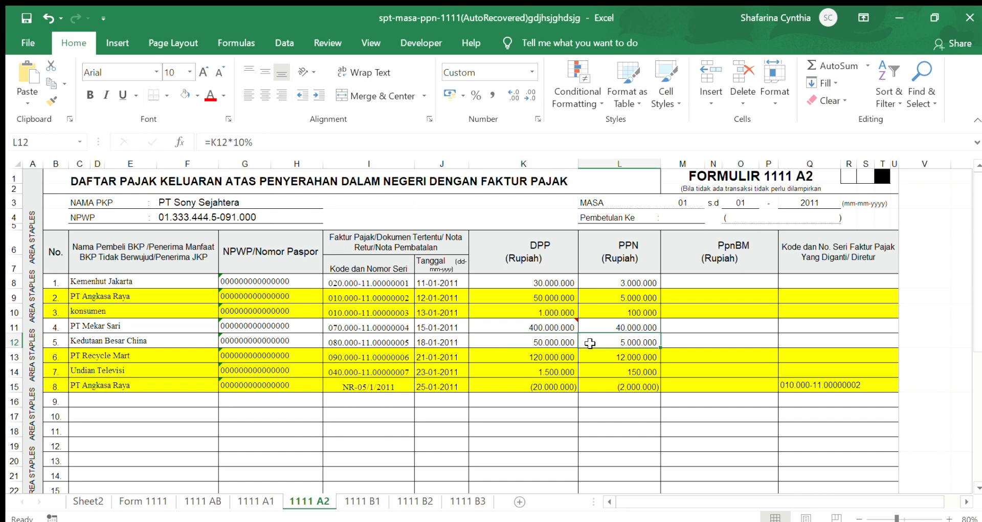
Step: Check the PT Recycle Mart entry: buyer name, invoice serial number, date, DPP and PPN formula
click(147, 358)
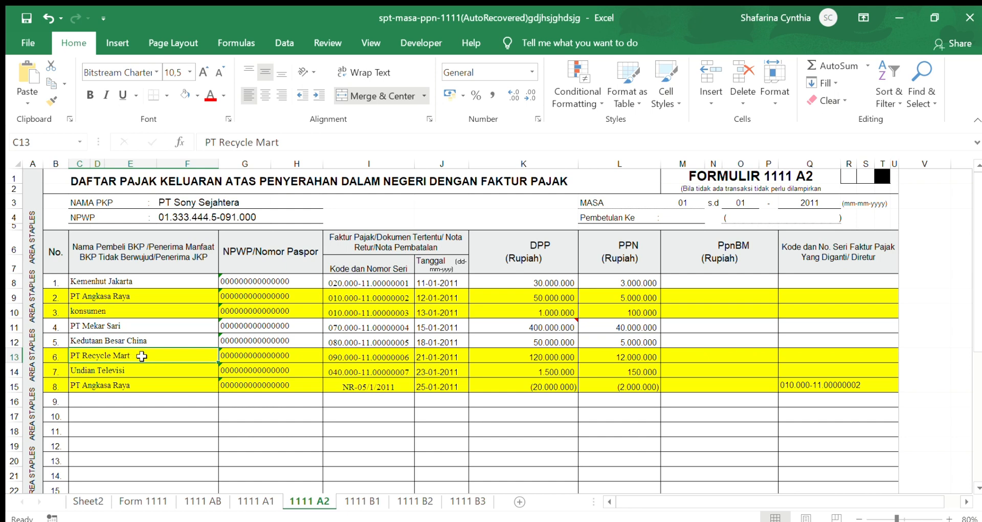
click(342, 357)
click(448, 354)
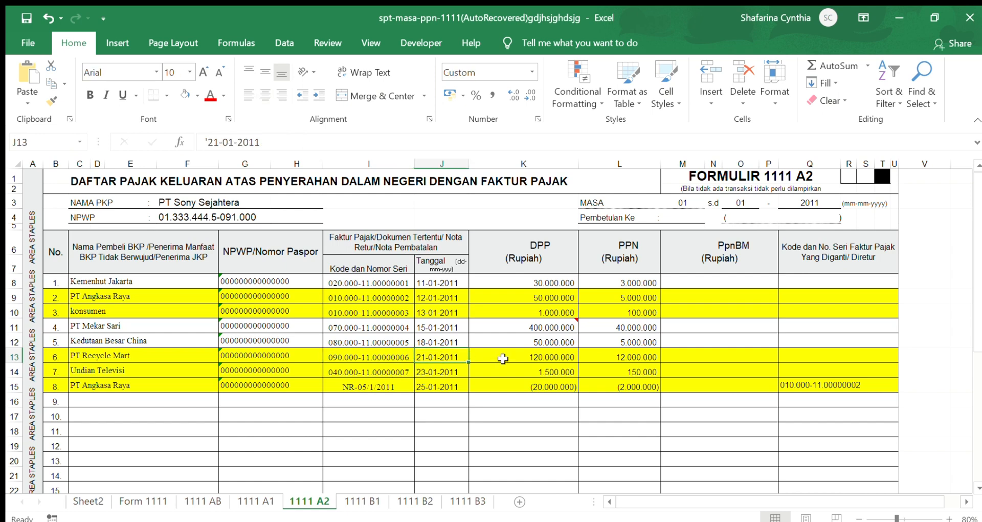
click(503, 358)
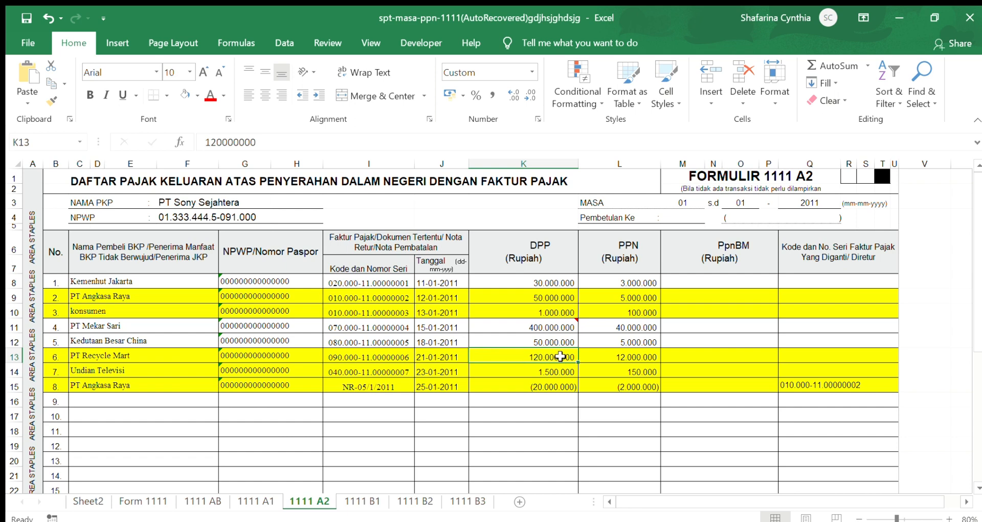
click(614, 353)
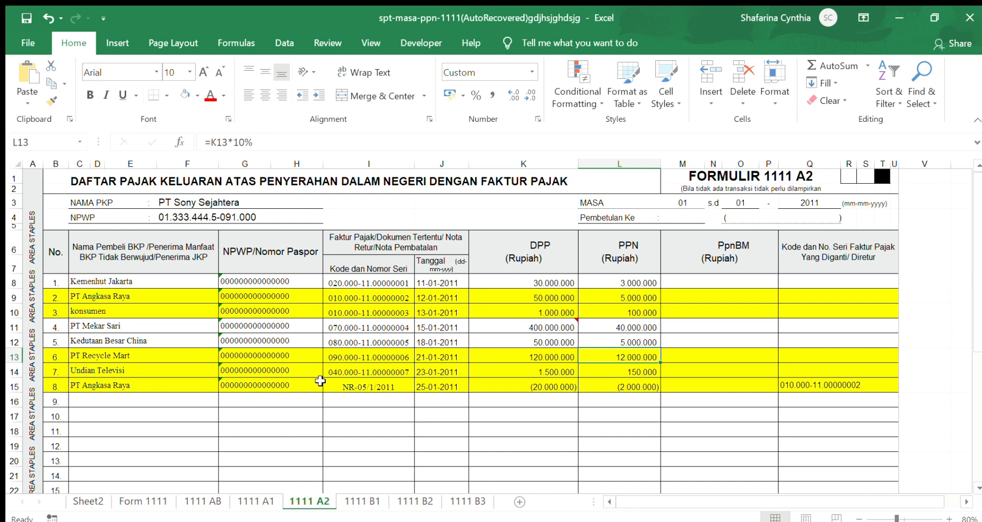
Step: Check the Undian Televisi entry: buyer name, invoice serial number, date, DPP and PPN formula
click(173, 372)
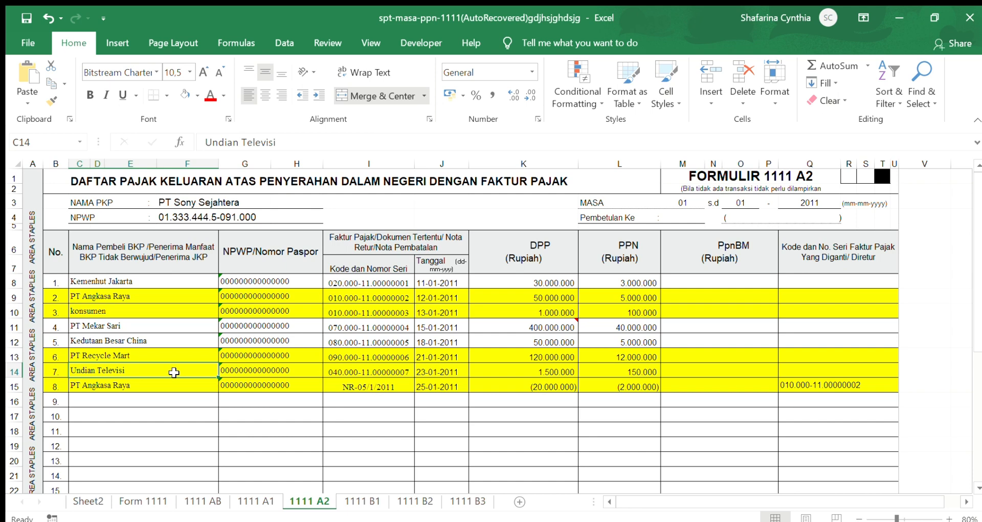
click(357, 371)
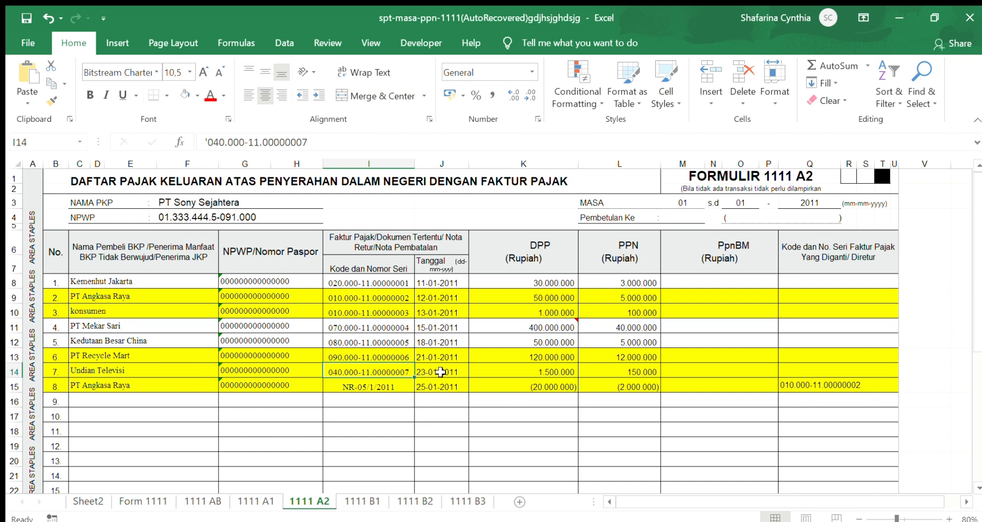
click(440, 372)
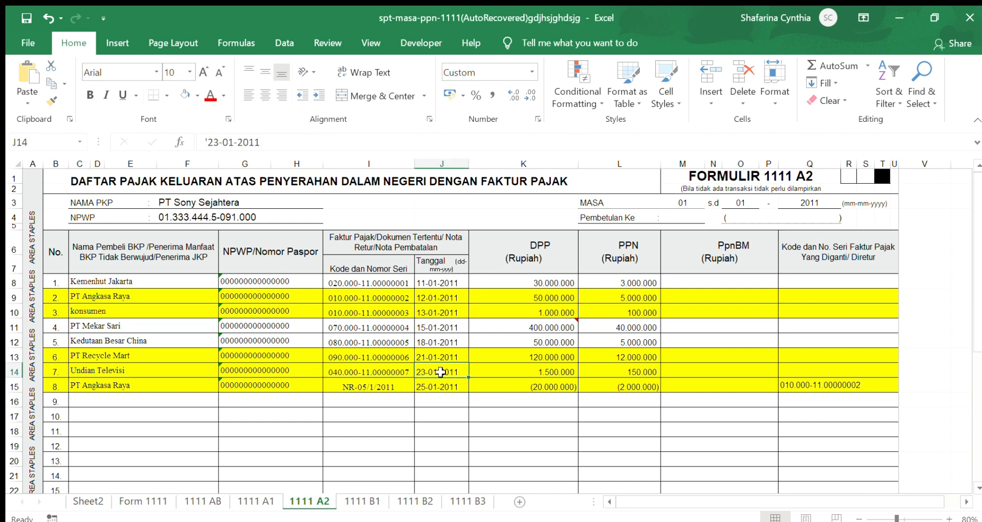
click(504, 371)
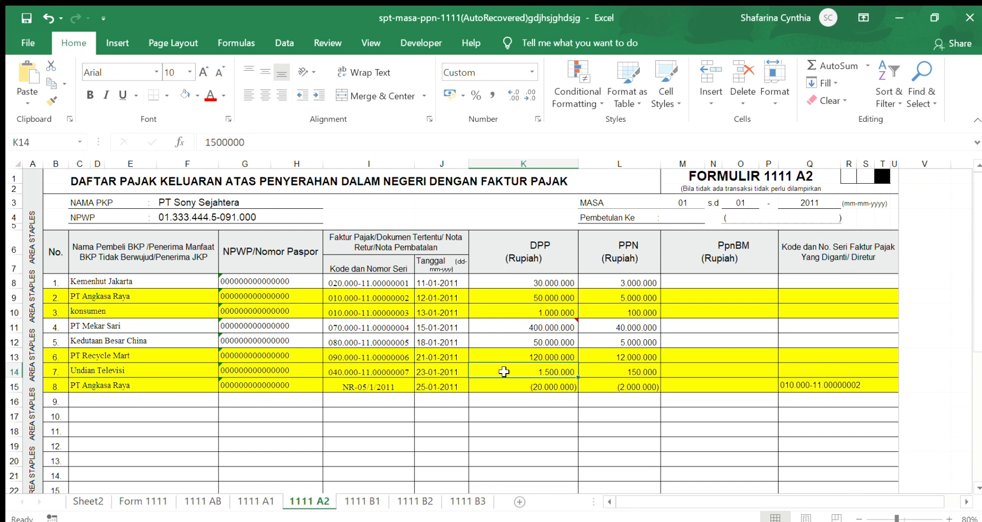
click(611, 373)
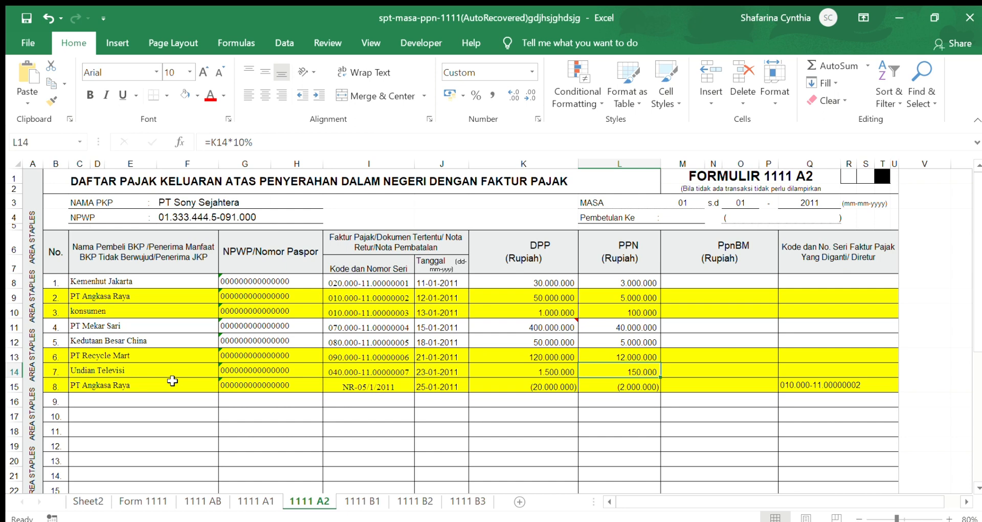
Step: Check the PT Angkasa Raya return entry: buyer name, return note number, date, DPP and serial number of the returned invoice
click(132, 388)
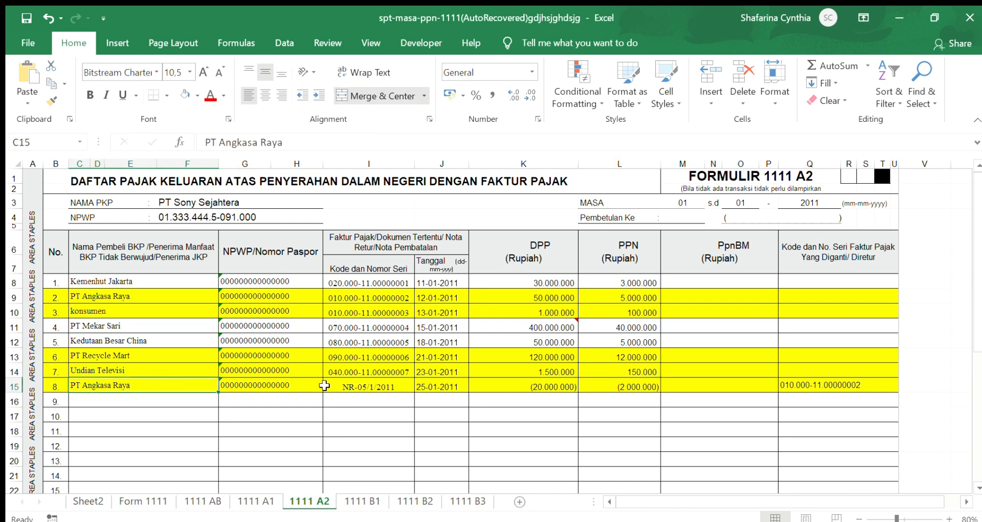
click(358, 389)
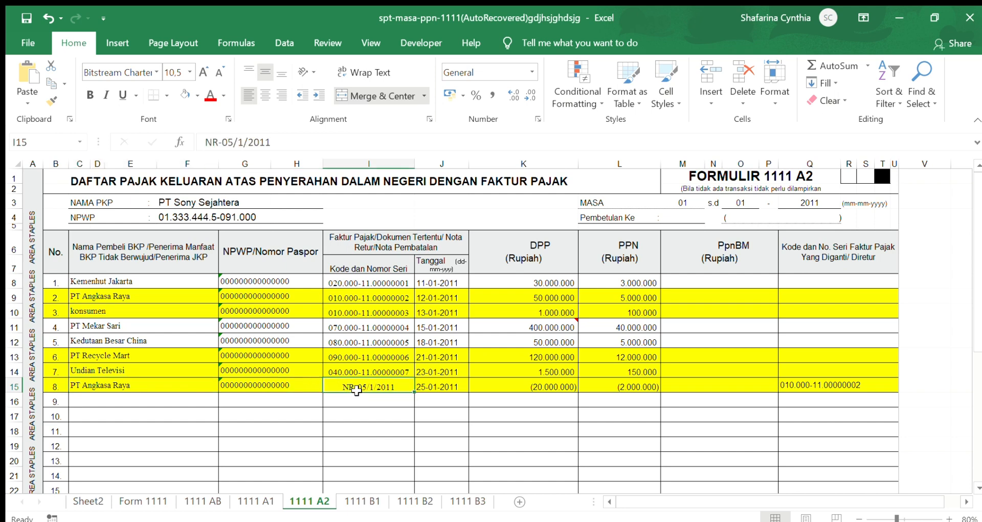
click(445, 388)
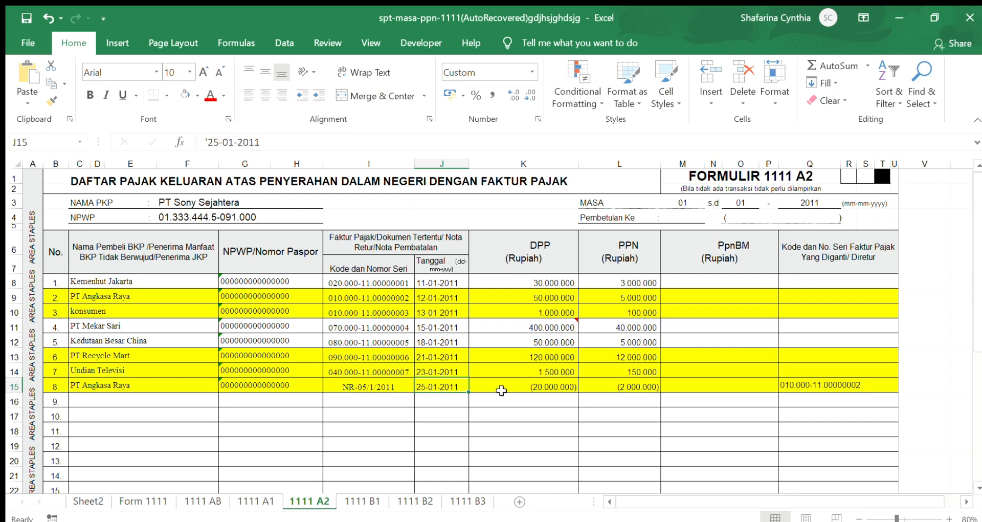
click(530, 383)
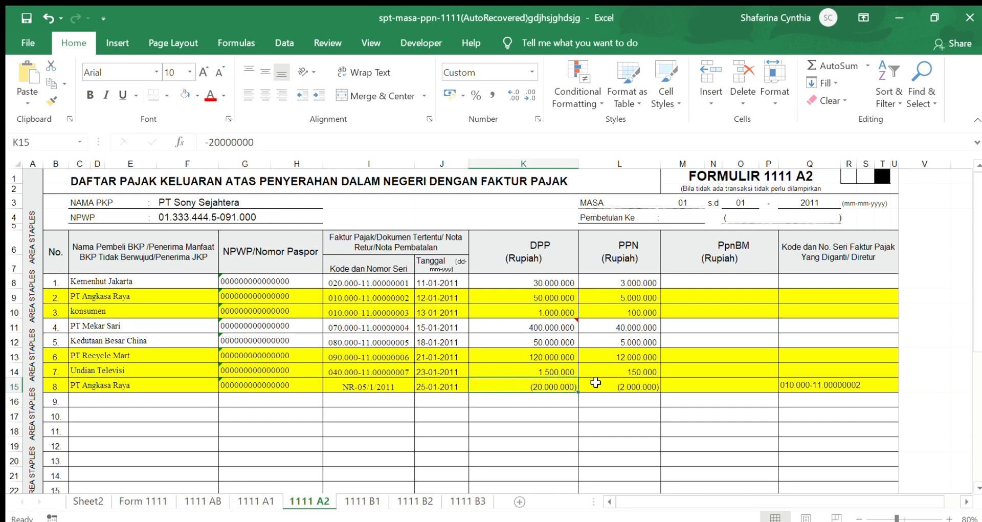
click(800, 386)
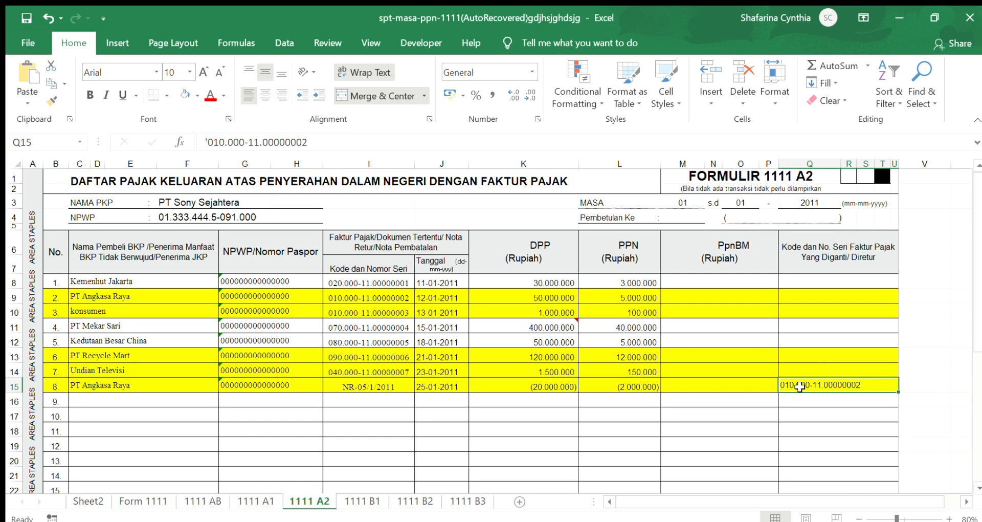
Step: On form 1111 B1, check the Soni Corp Jepang entry: seller name, document number, date, PPN formula, and DPP with its comment
key(ctrl+Page_Down)
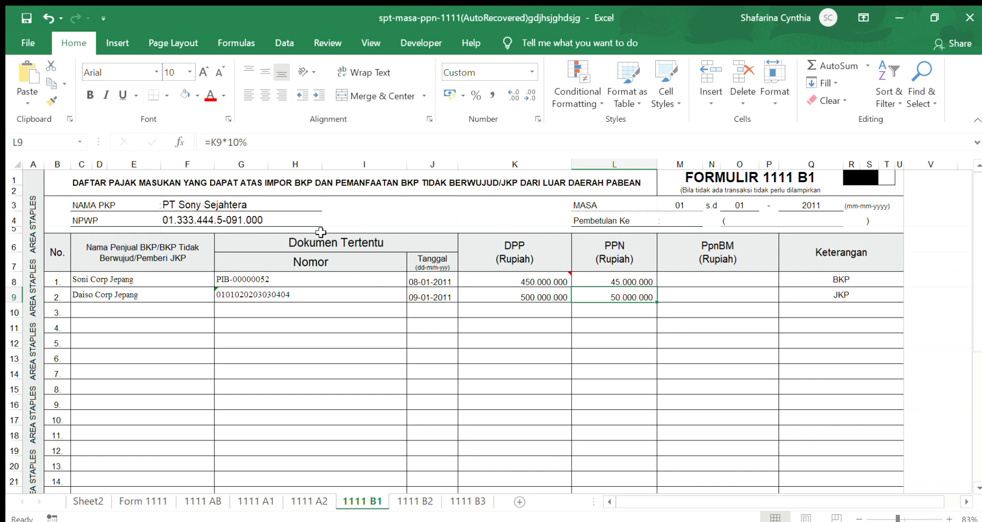
click(137, 278)
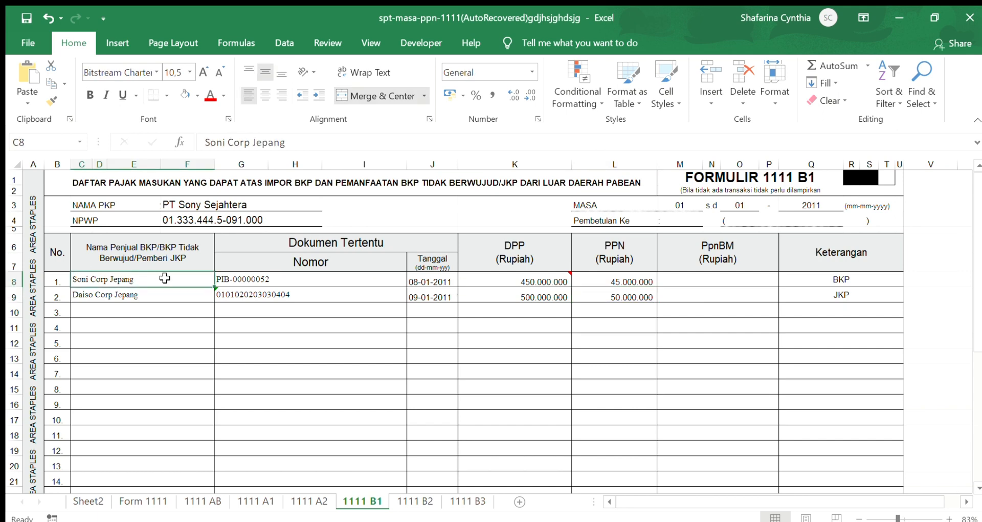
click(274, 278)
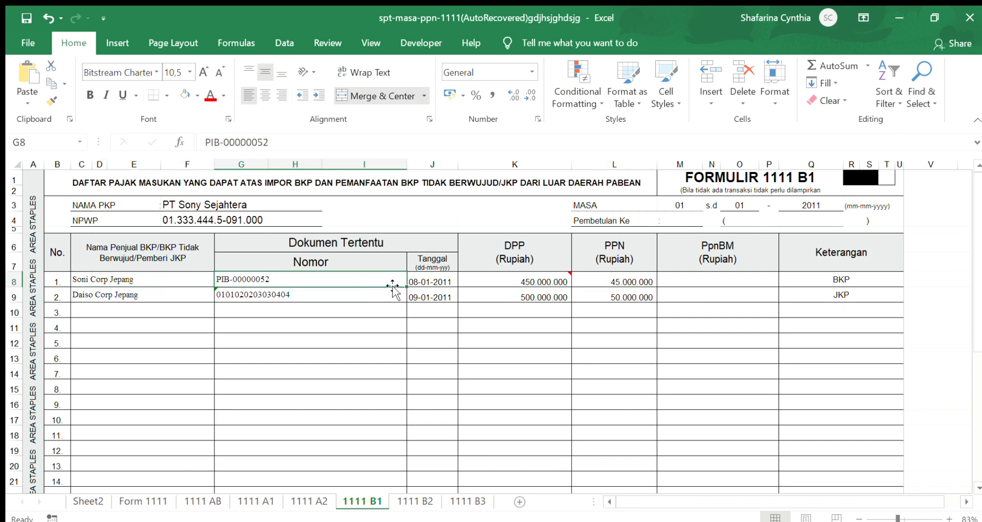
click(434, 280)
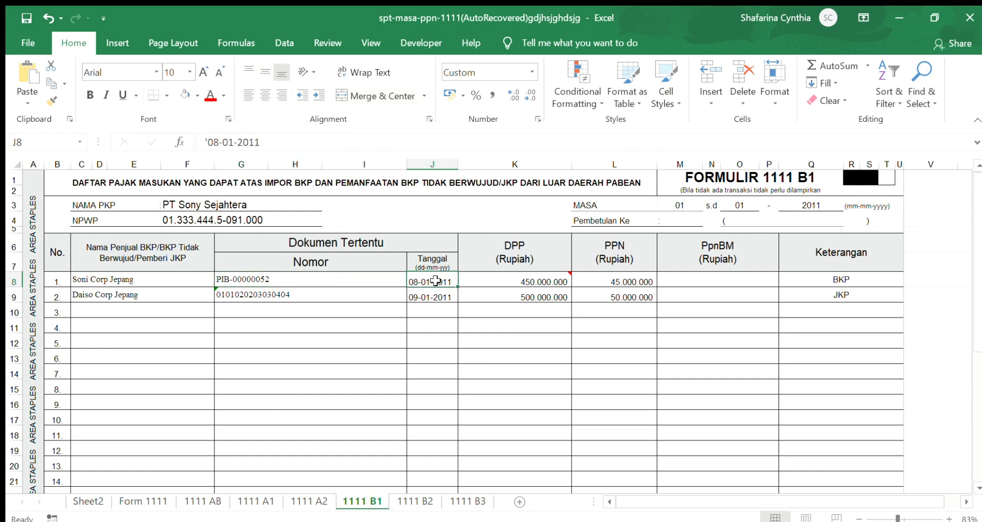
click(520, 279)
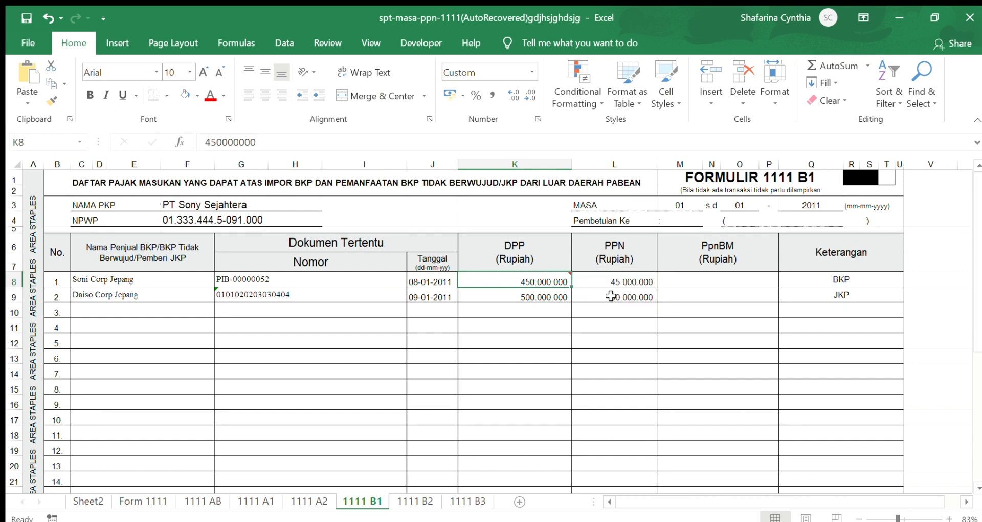
click(646, 280)
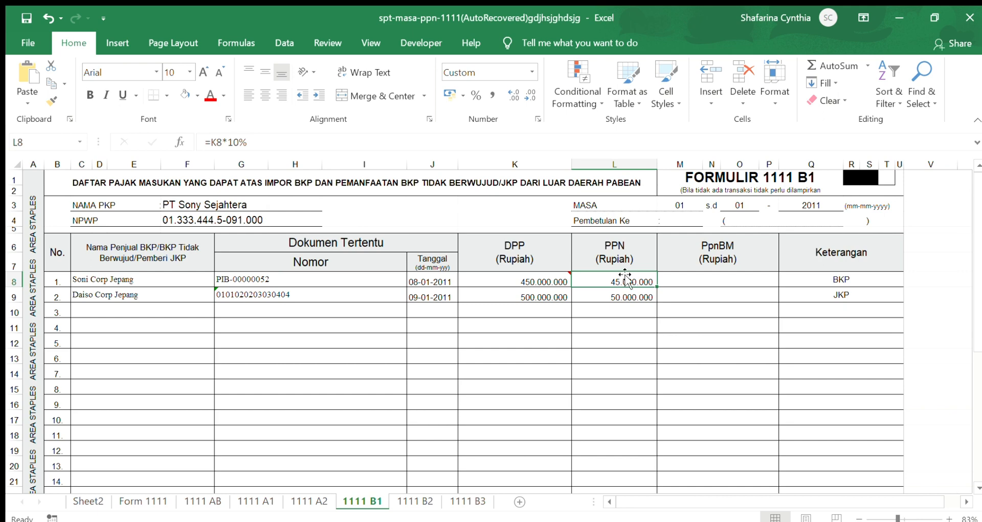
click(547, 281)
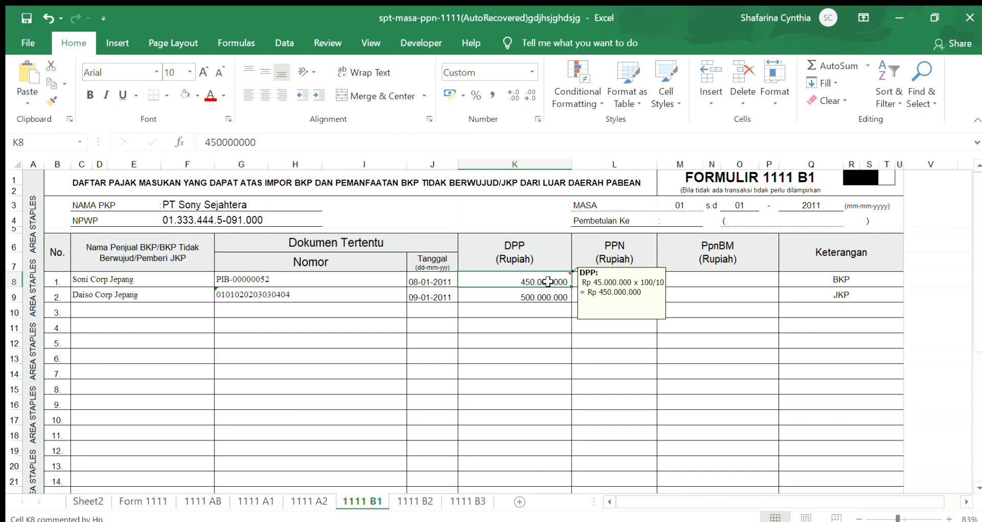
click(510, 321)
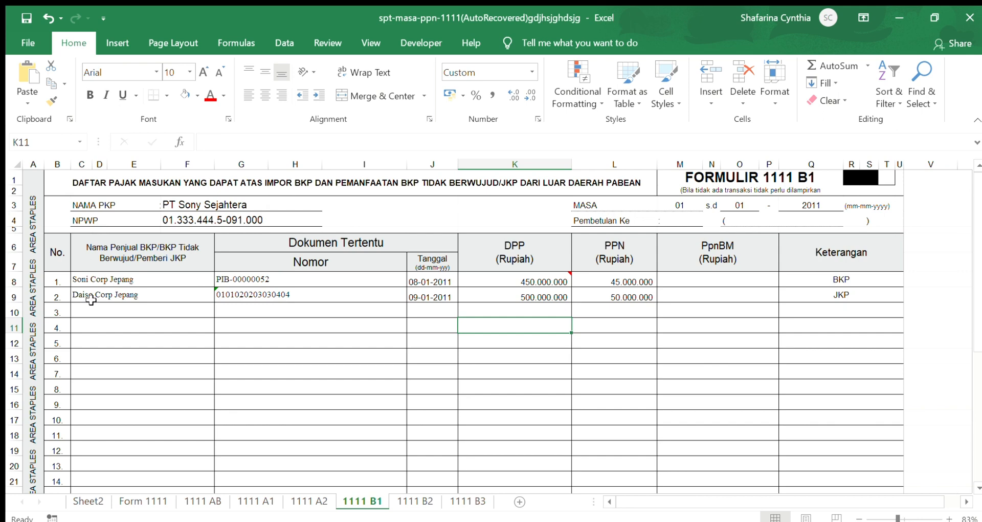
Step: Check the Daiso Corp Jepang entry: seller name, document number, date, DPP and PPN formula
click(120, 294)
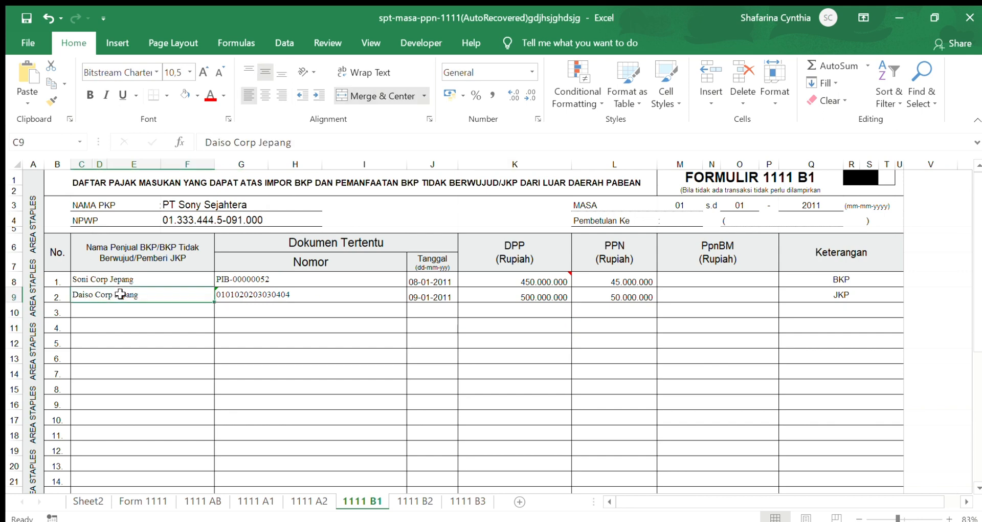
click(236, 294)
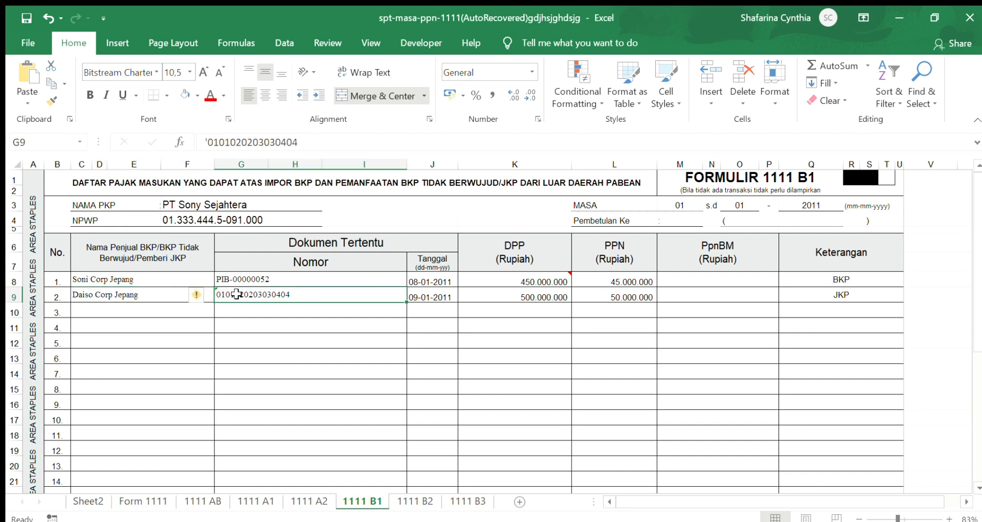
click(432, 298)
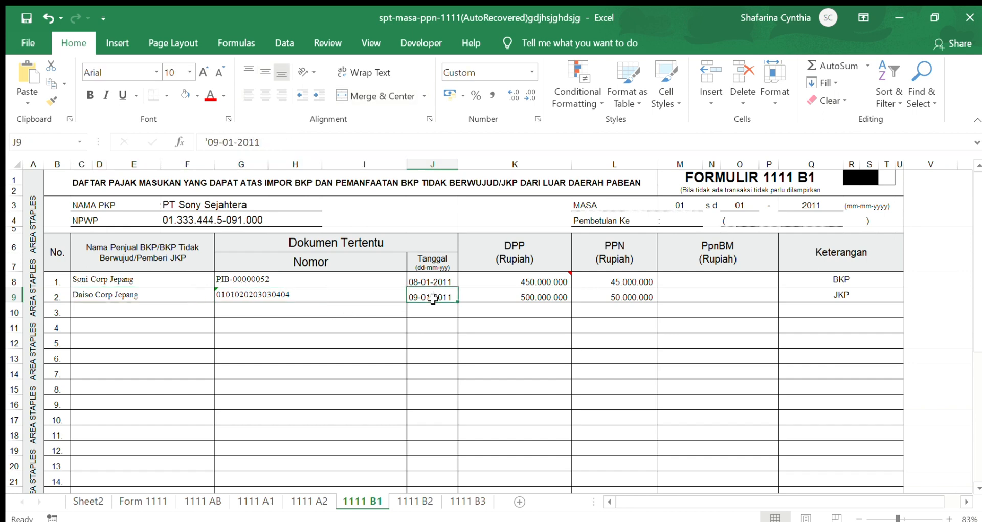
click(502, 305)
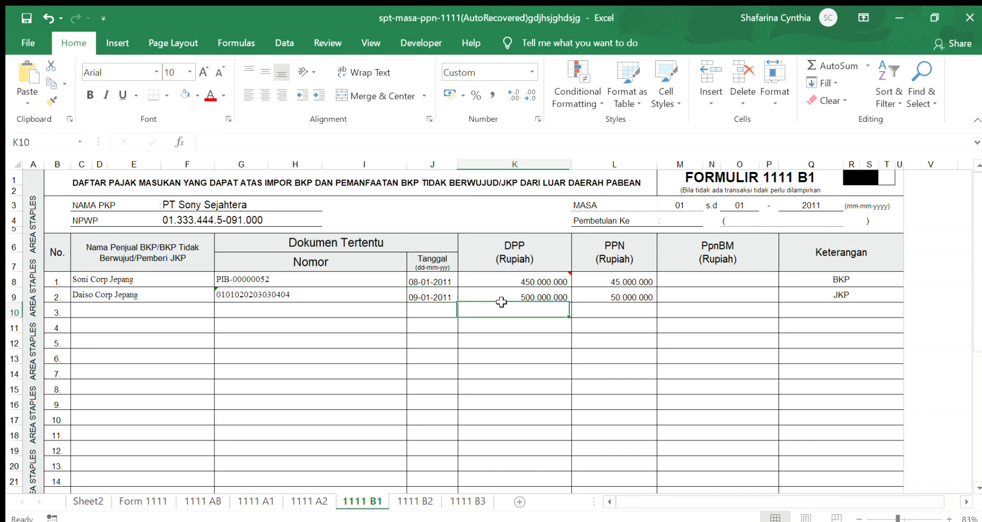
click(629, 295)
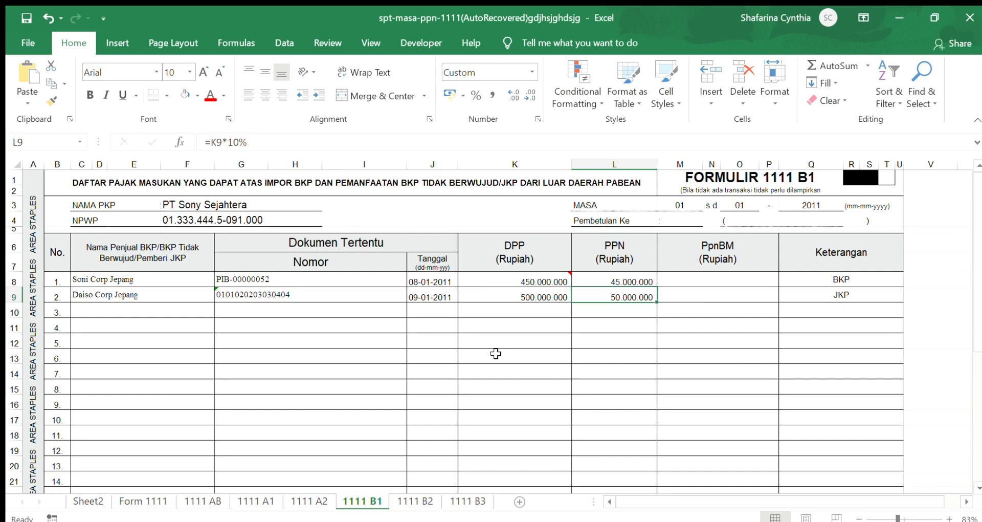
Step: On form 1111 B2, check the PT Telkom entry: seller name, serial number field, date, DPP with its calculation comment, and PPN
click(411, 503)
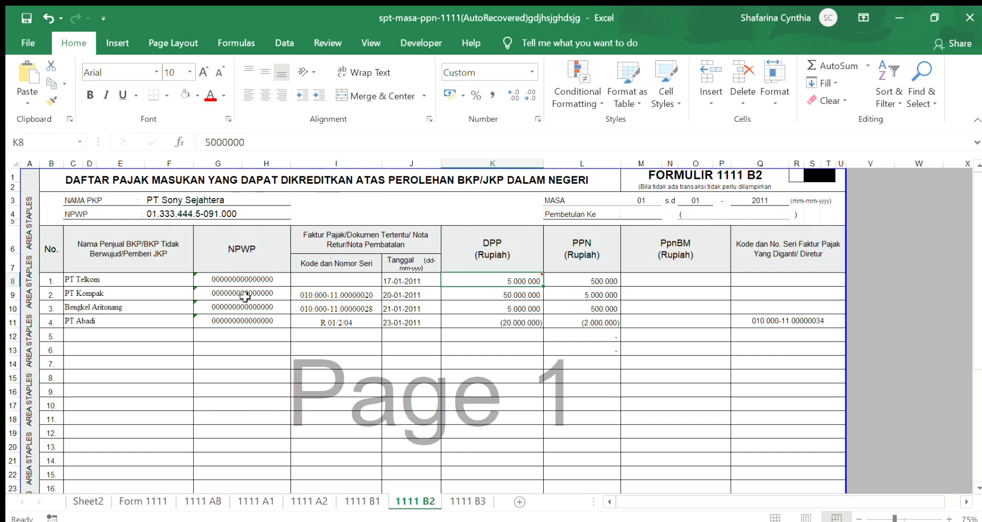
click(140, 276)
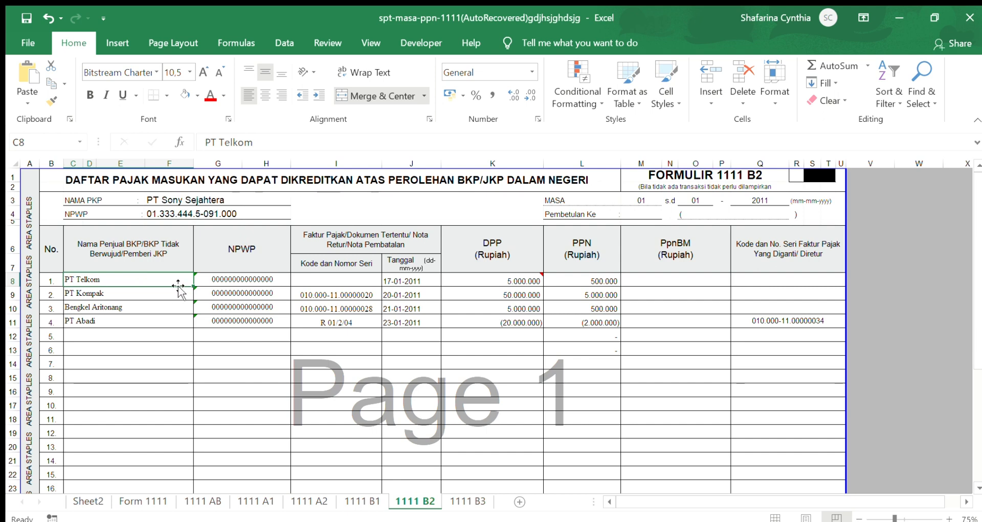
click(415, 281)
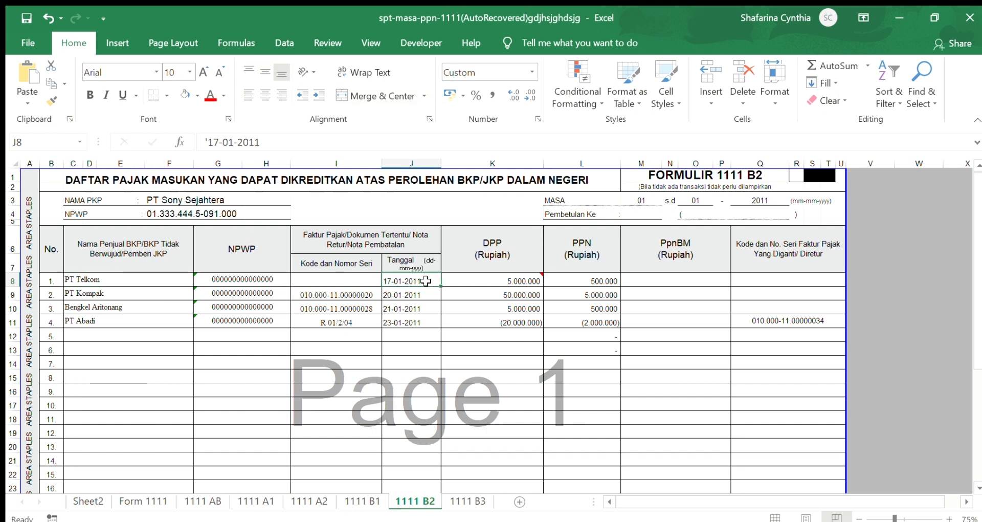
click(366, 280)
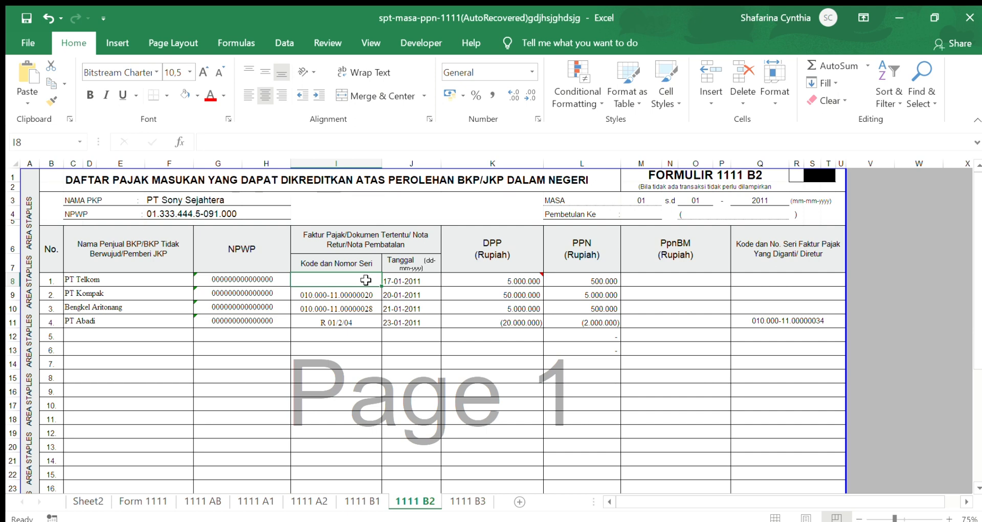
click(423, 279)
mouse_move(463, 286)
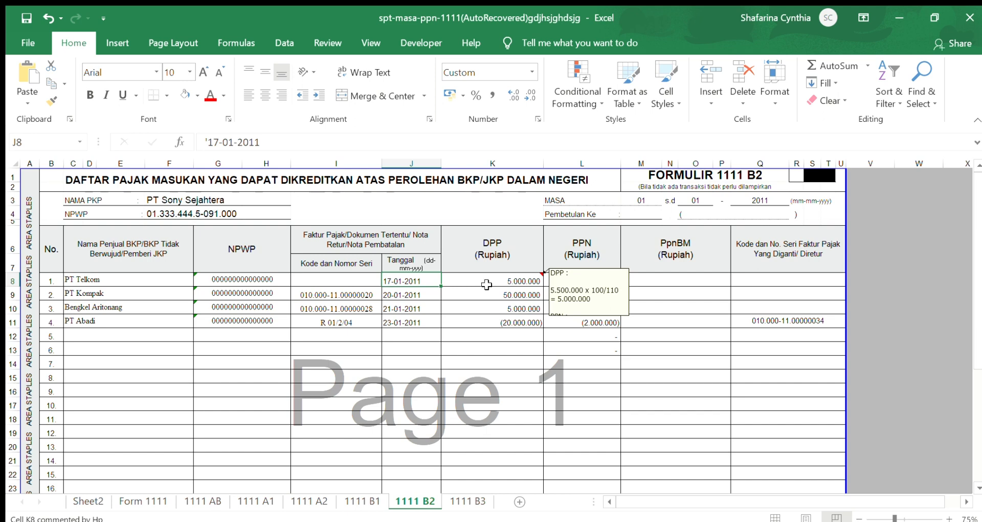
click(510, 288)
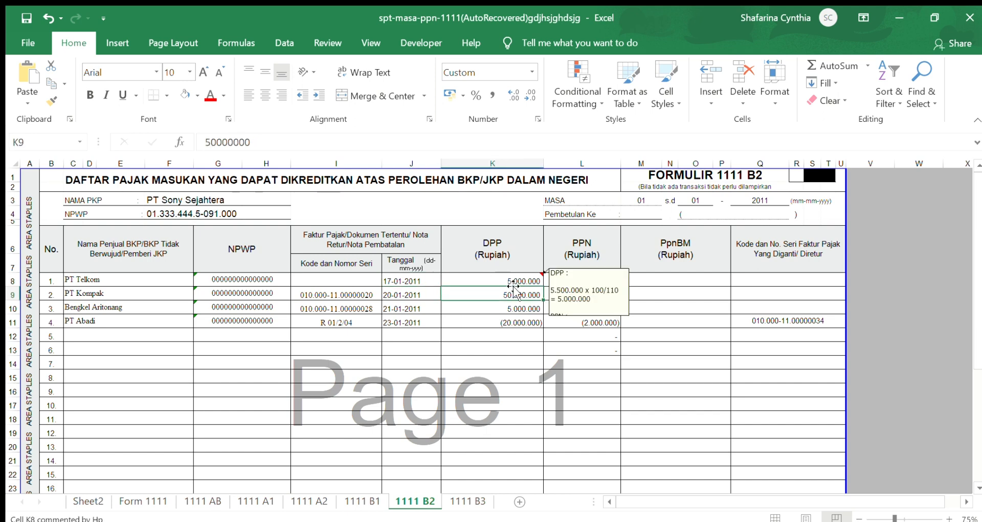
click(508, 281)
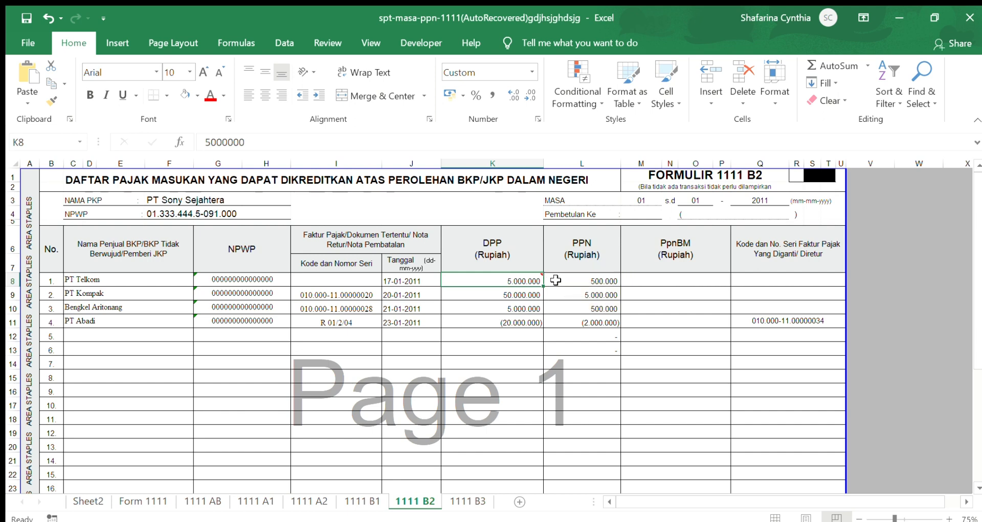
mouse_move(521, 281)
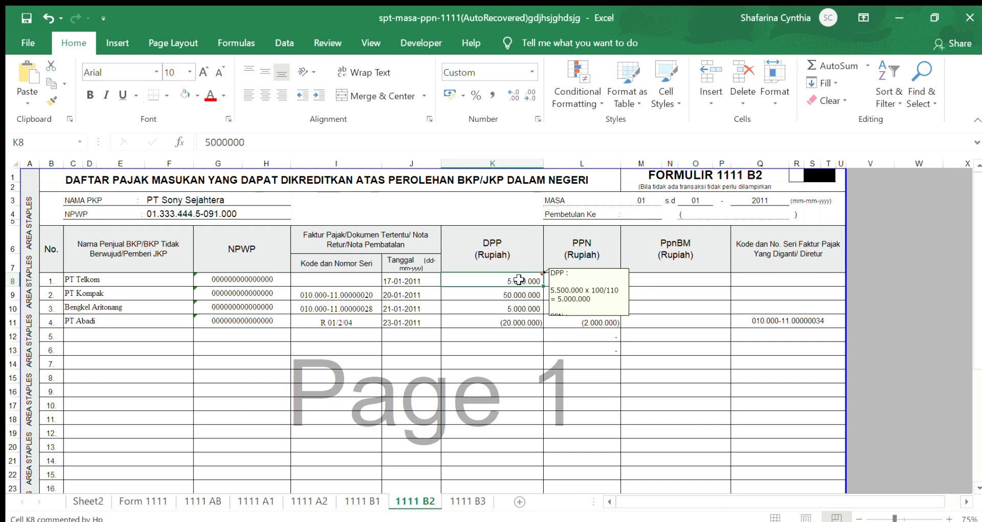
click(602, 282)
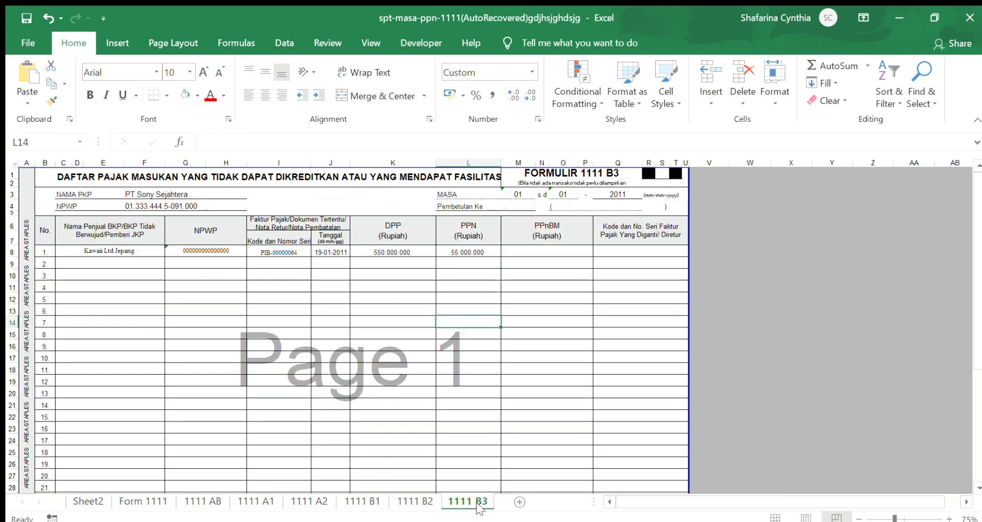
Step: On form 1111 B3, check the Kawaii Ltd Jepang entry: seller name, document number, date, DPP and PPN formula
click(479, 501)
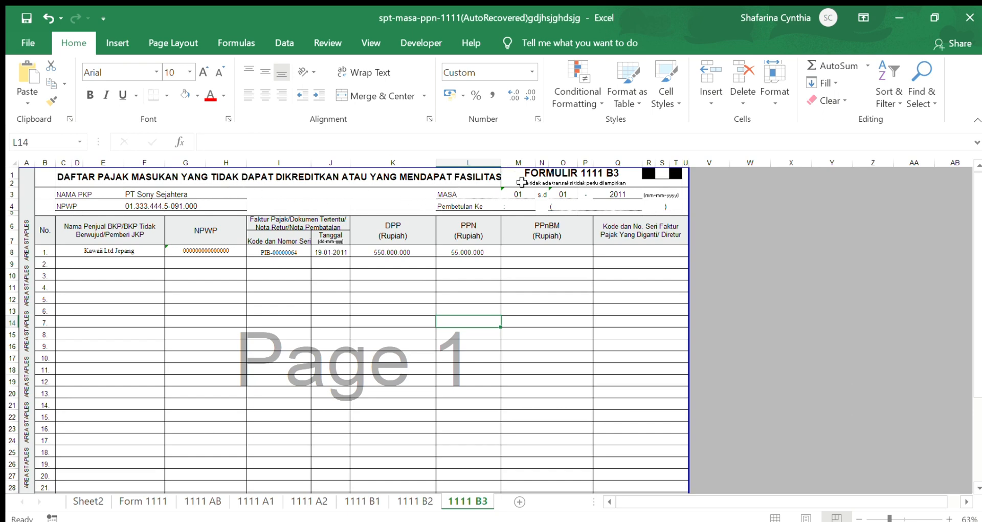
click(138, 250)
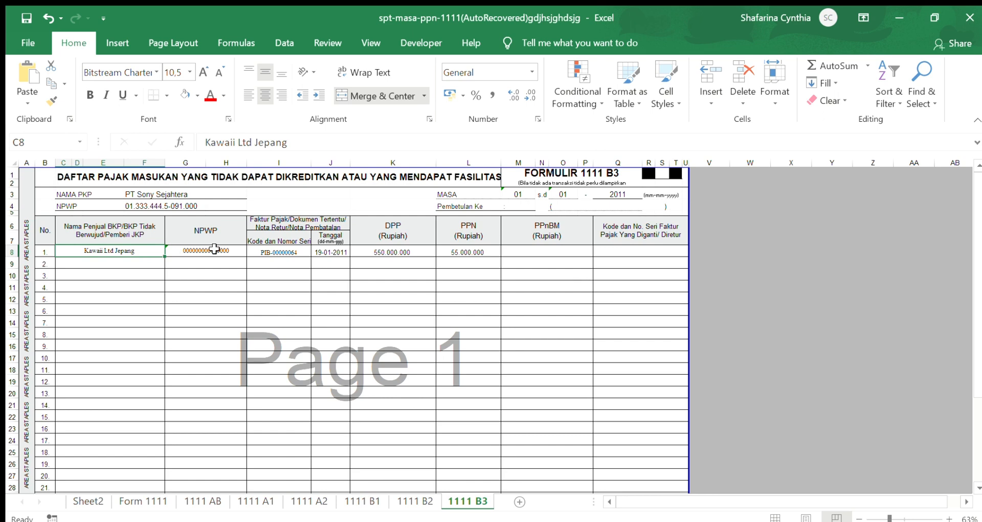
click(298, 247)
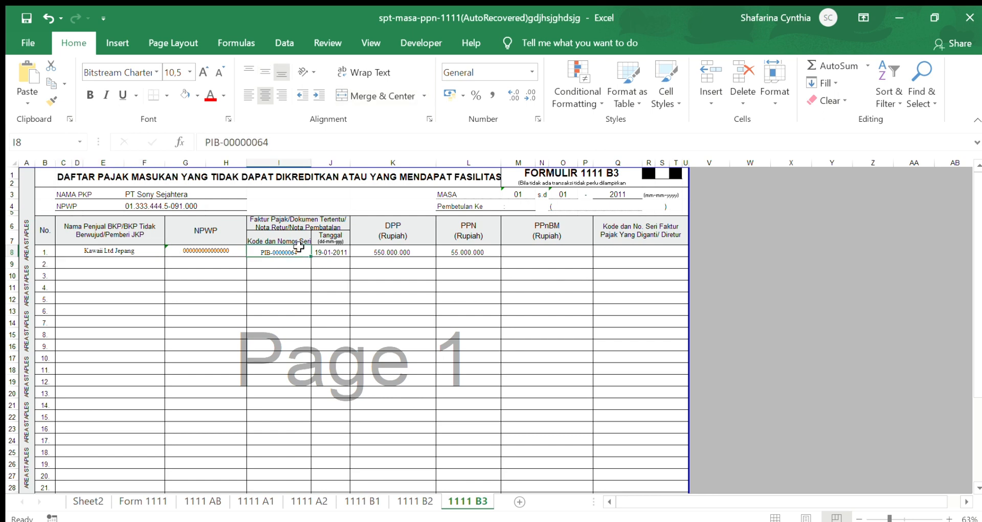
click(339, 252)
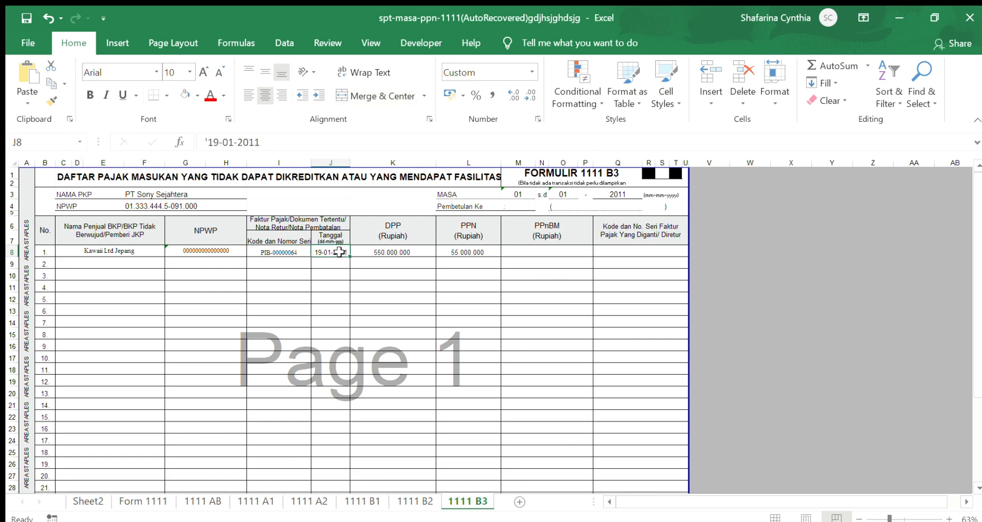
click(416, 249)
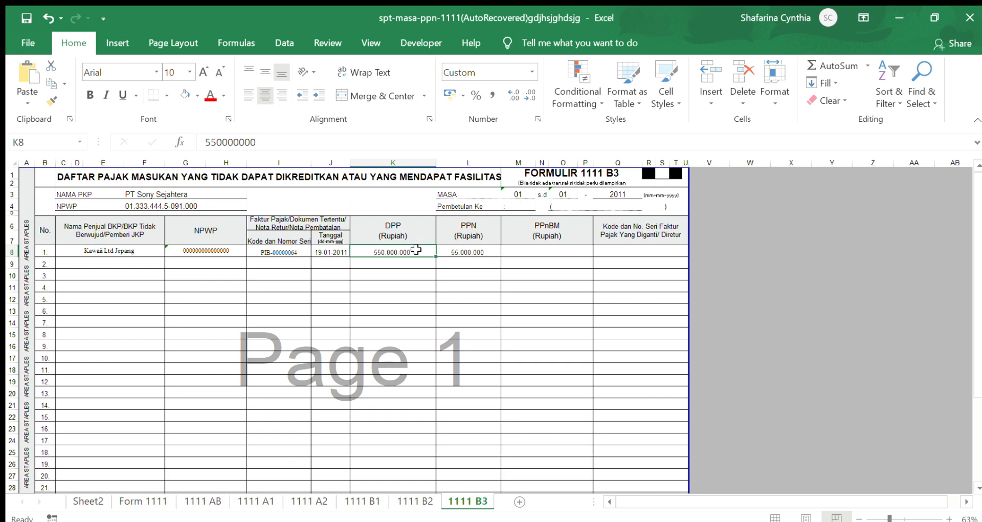
click(460, 251)
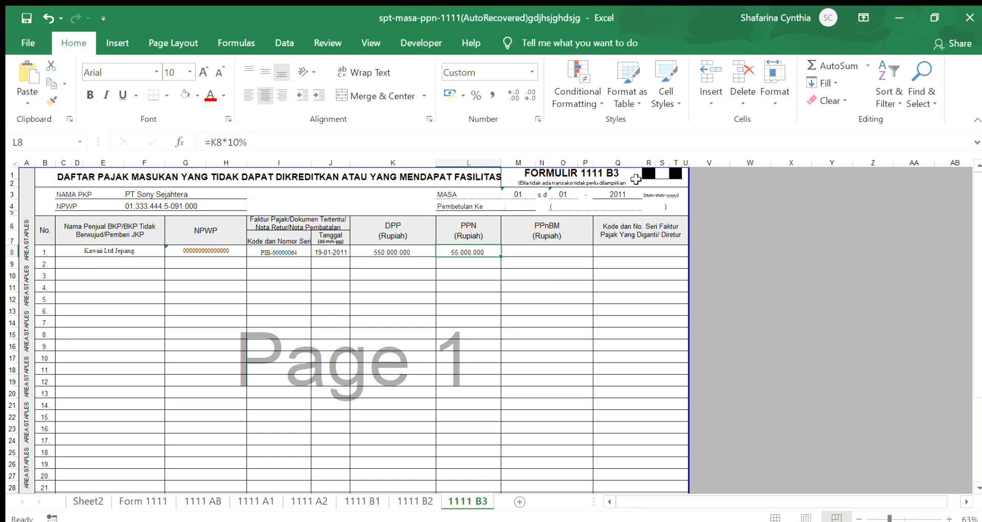
Step: On form 1111 B2, check the PT Kompak entry: seller name, date, DPP and PPN formula
key(ctrl+Page_Up)
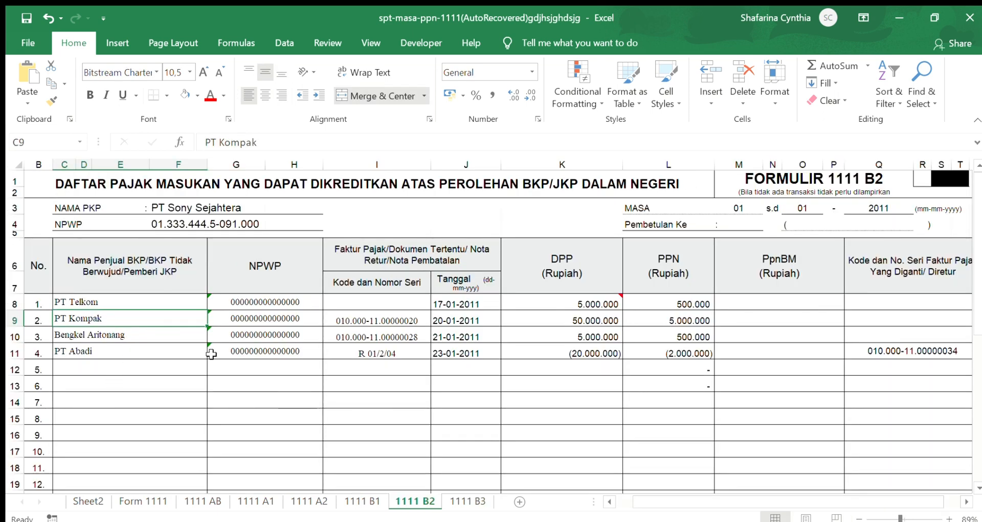
click(453, 320)
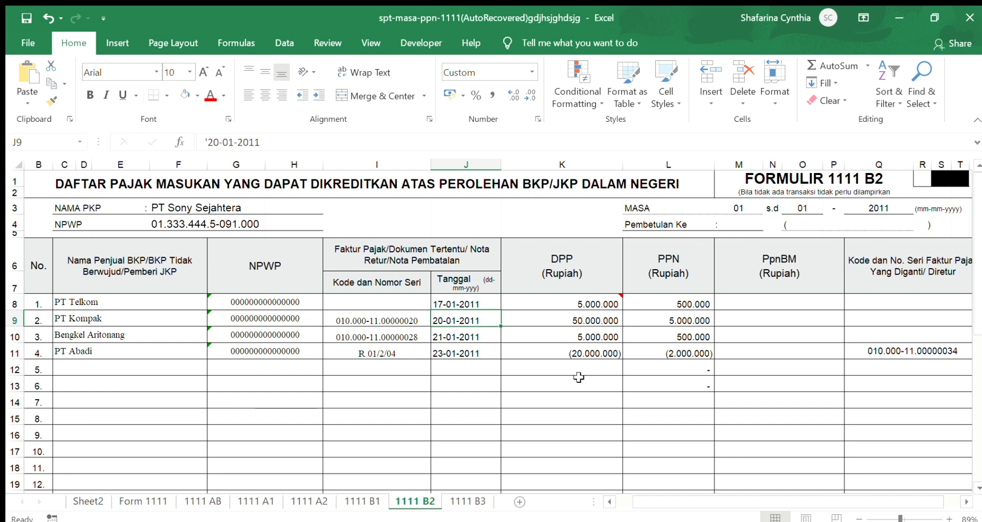
click(162, 317)
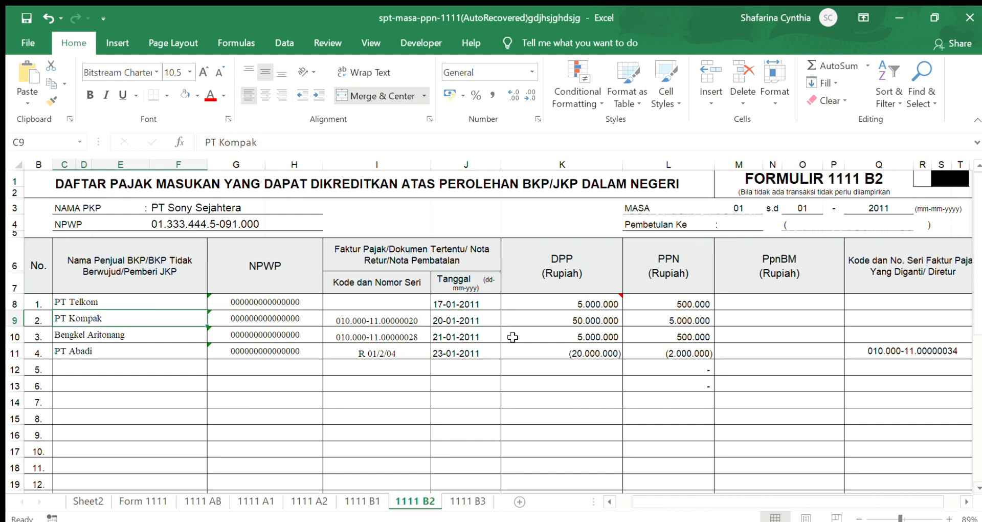
click(581, 317)
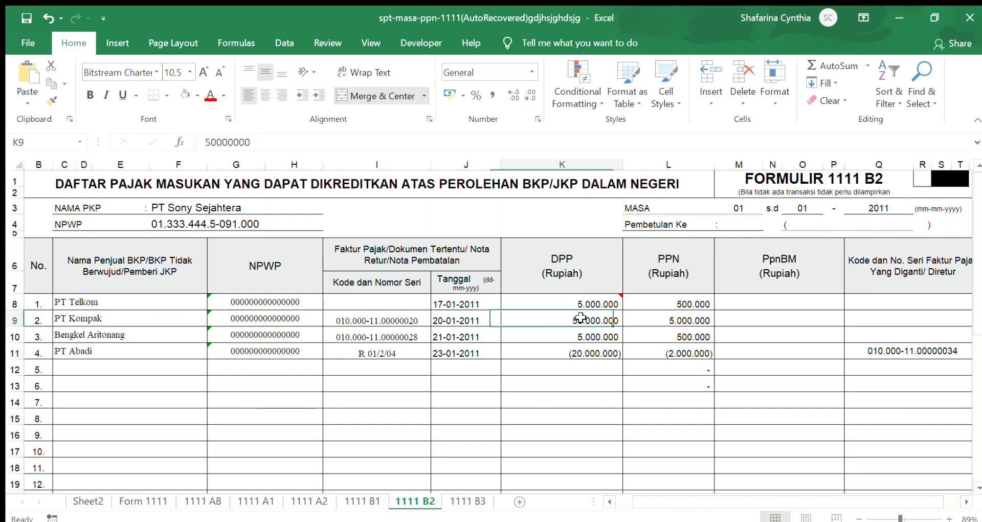
click(647, 323)
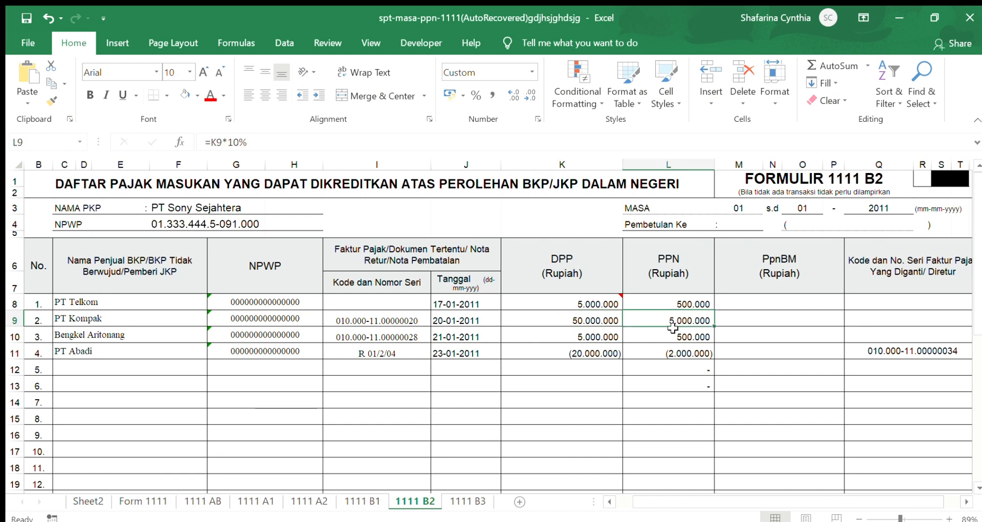
click(575, 323)
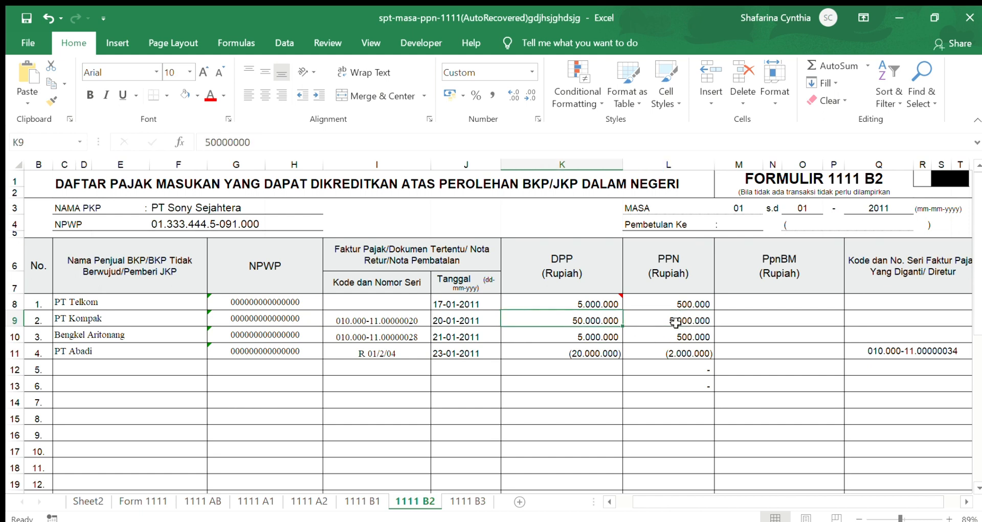
click(676, 323)
Step: Check the Bengkel Aritonang entry's seller name and DPP, and the PT Abadi return note's date, DPP and PPN formula
click(94, 336)
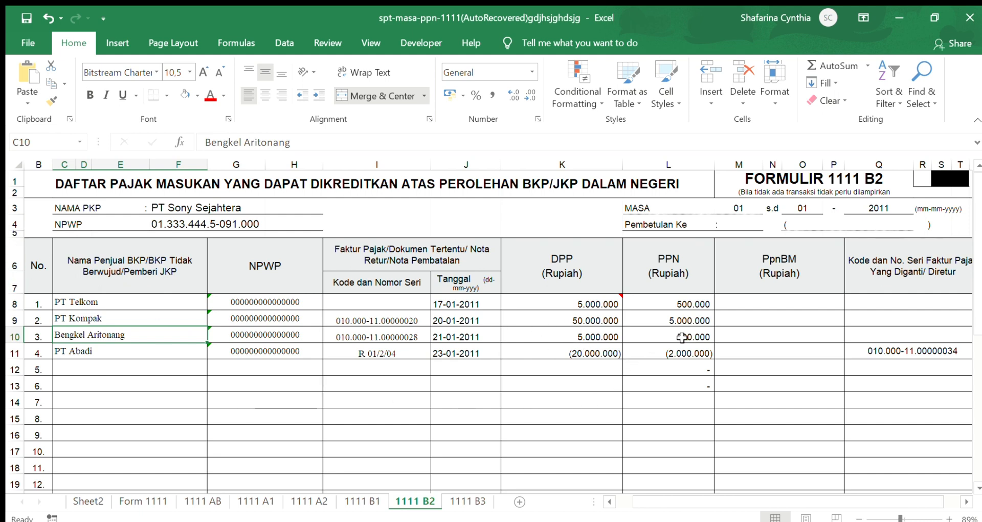
click(587, 337)
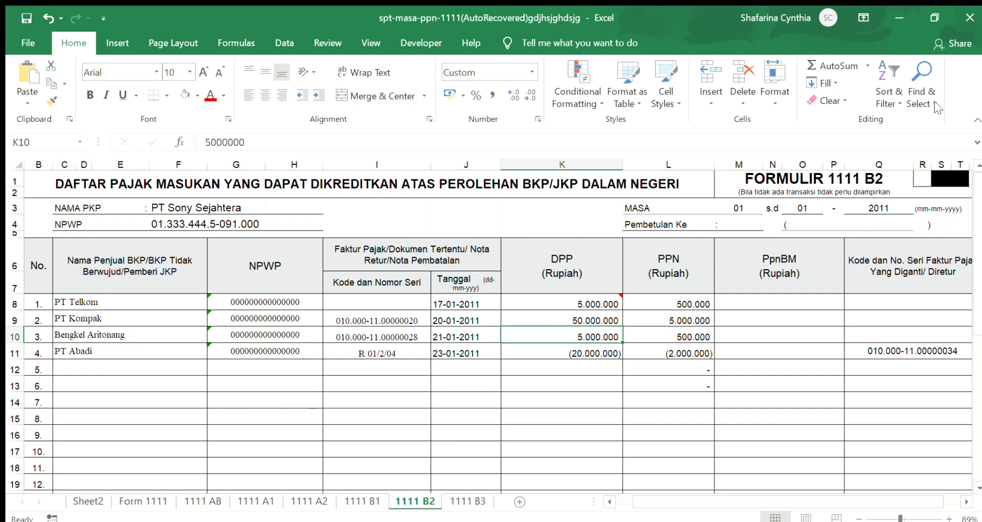
click(466, 352)
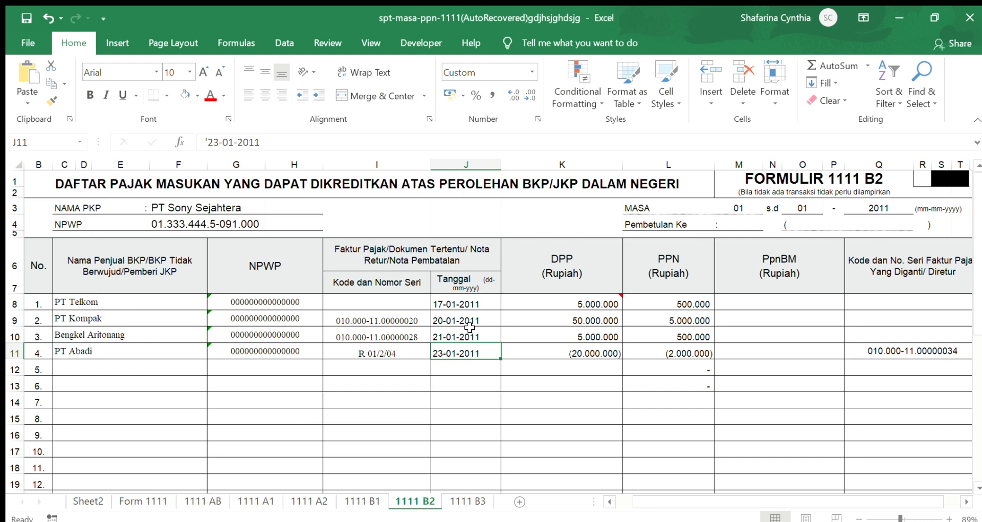
click(546, 353)
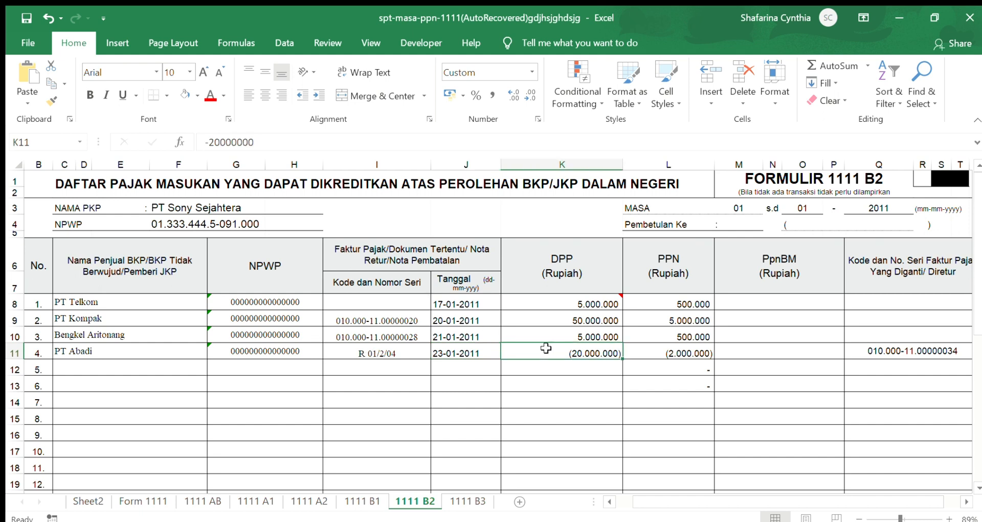
click(672, 351)
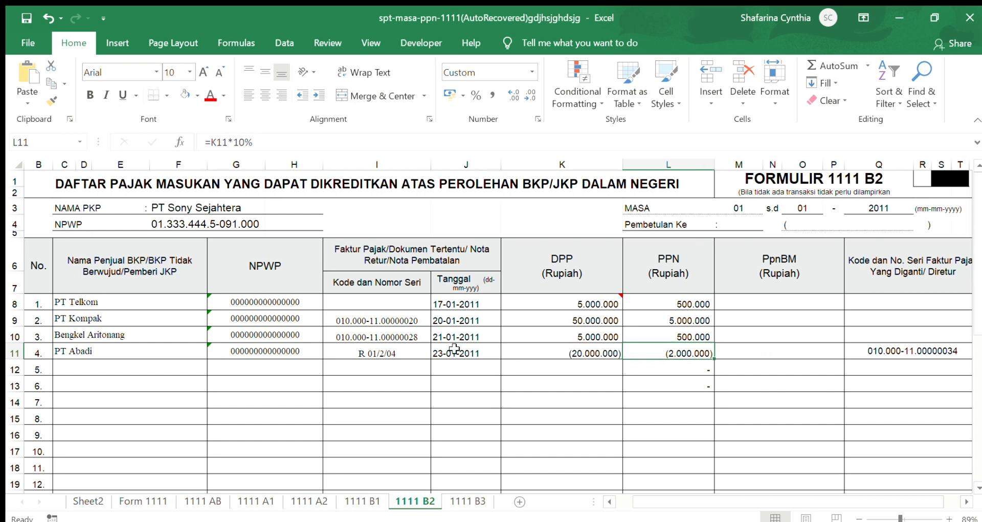
click(588, 358)
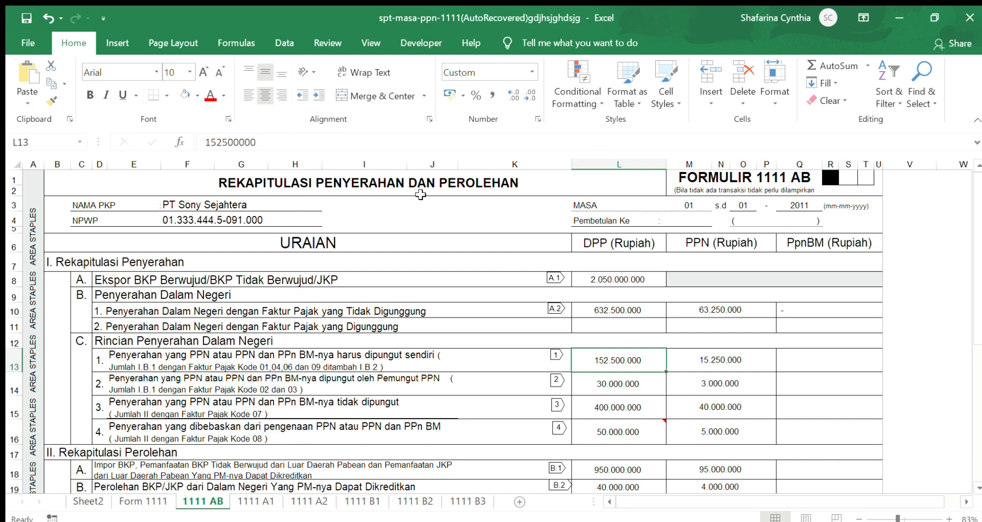
Step: On form 1111 AB, check the export DPP in row I.A and trace its reference to the JUMLAH total on 1111 A1
scroll(420, 194, down, 1)
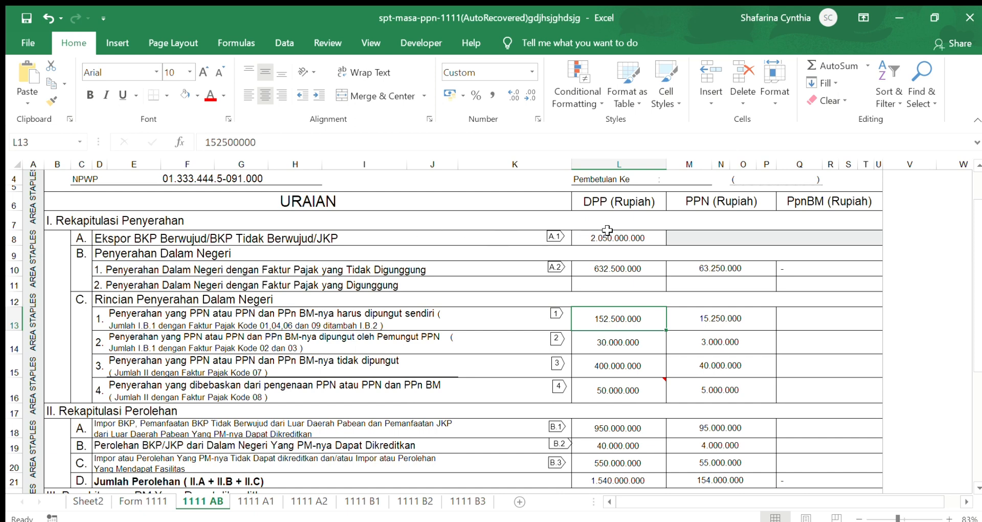
click(629, 238)
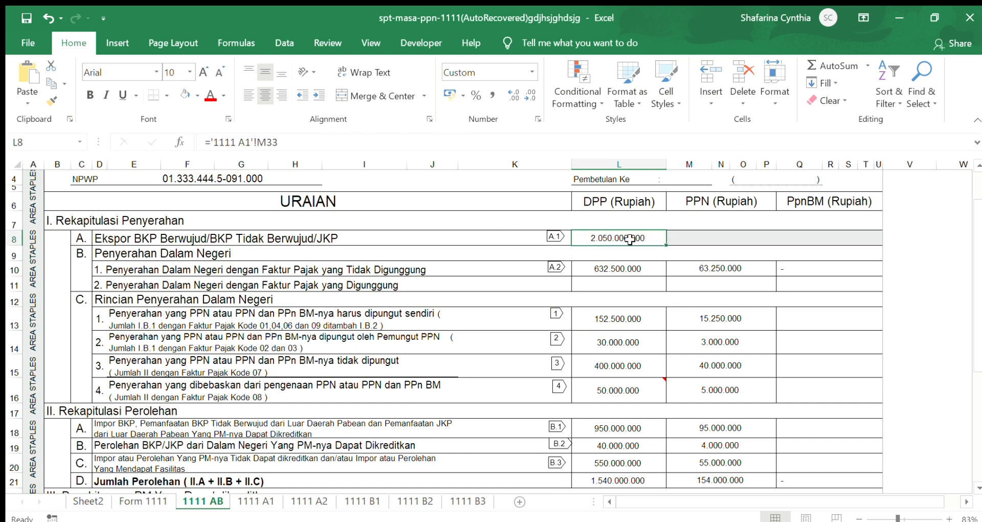
click(256, 500)
scroll(518, 272, up, 7)
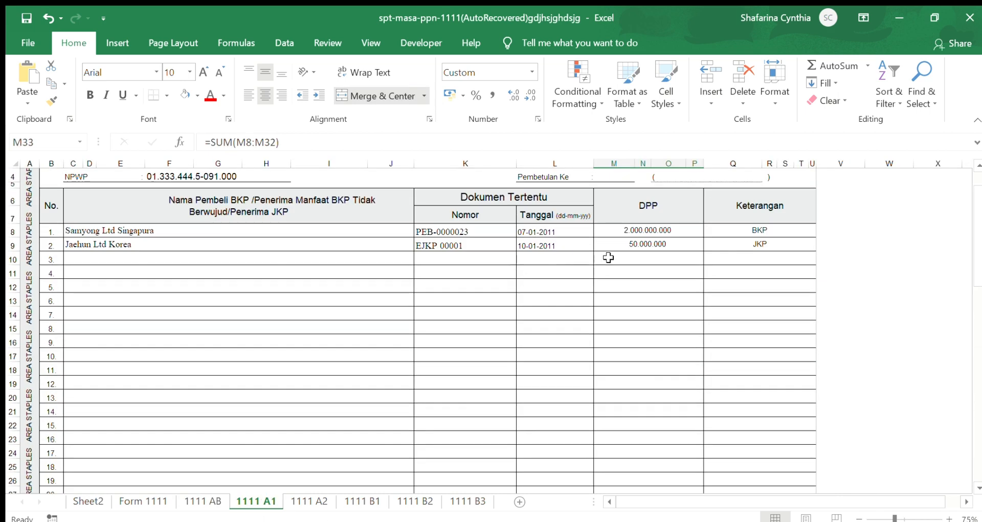
scroll(608, 257, down, 5)
scroll(616, 263, up, 6)
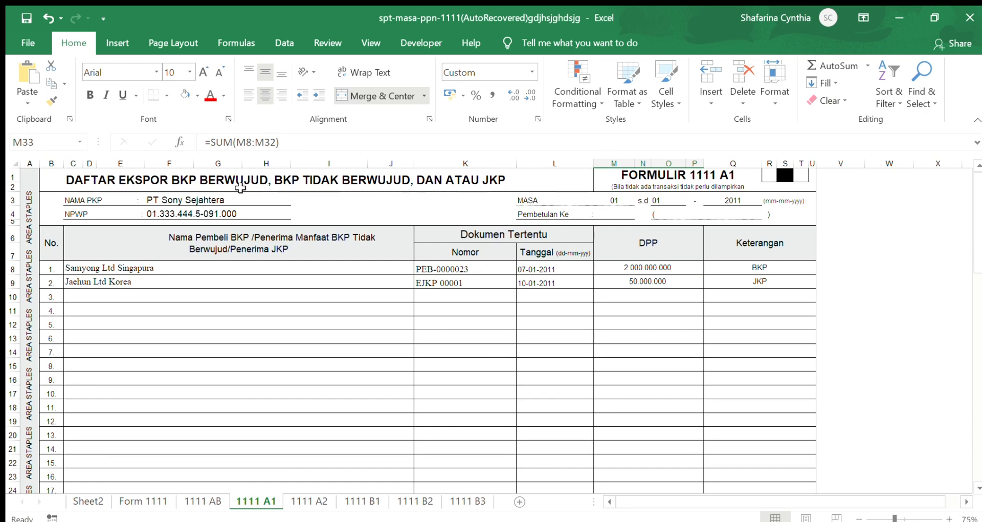
scroll(434, 267, down, 8)
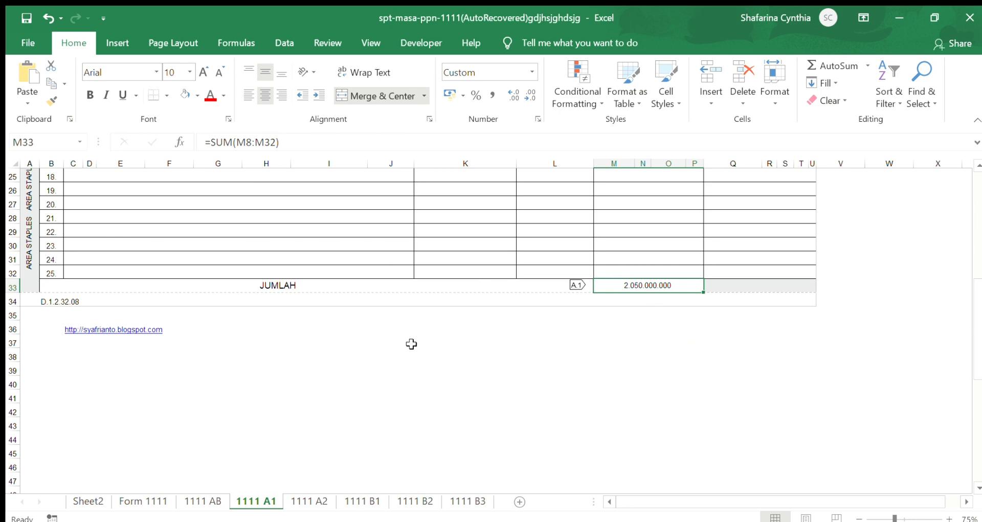
click(214, 503)
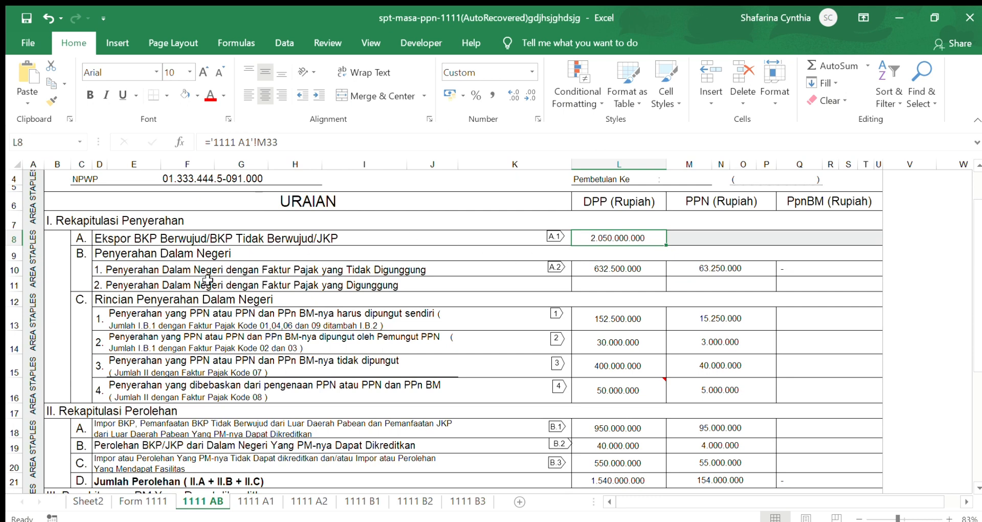
Step: Check the DPP of domestic deliveries in row I.B.1 of 1111 AB against the JUMLAH total on 1111 A2
click(592, 270)
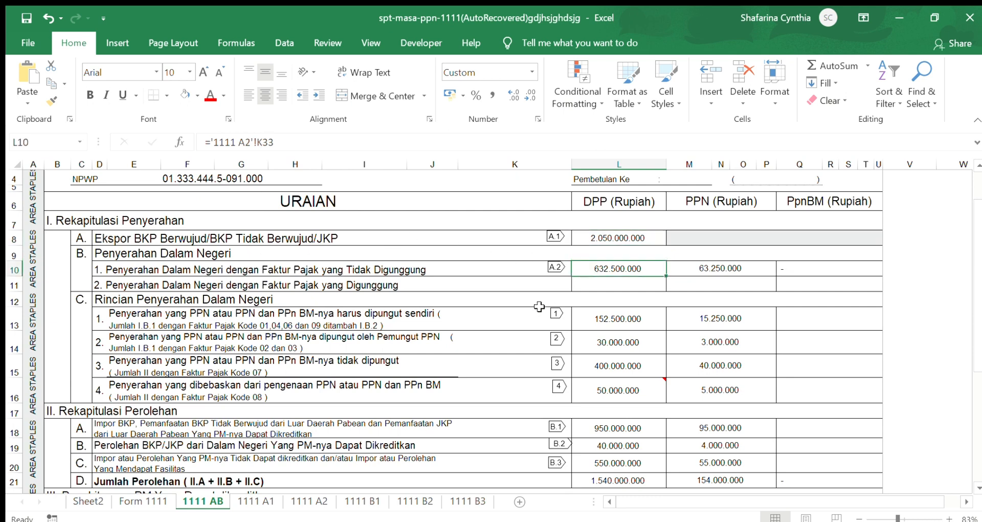
click(318, 494)
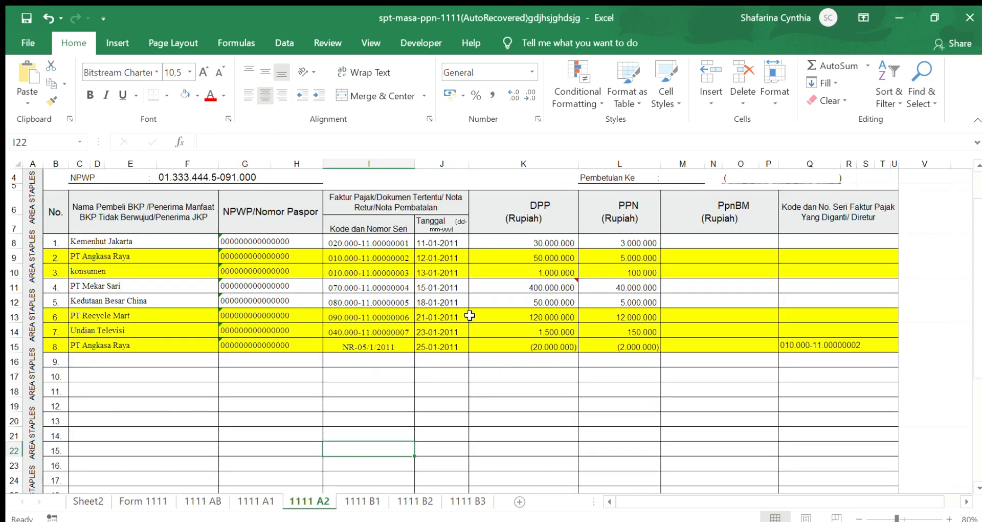
scroll(467, 318, down, 1)
scroll(469, 318, up, 2)
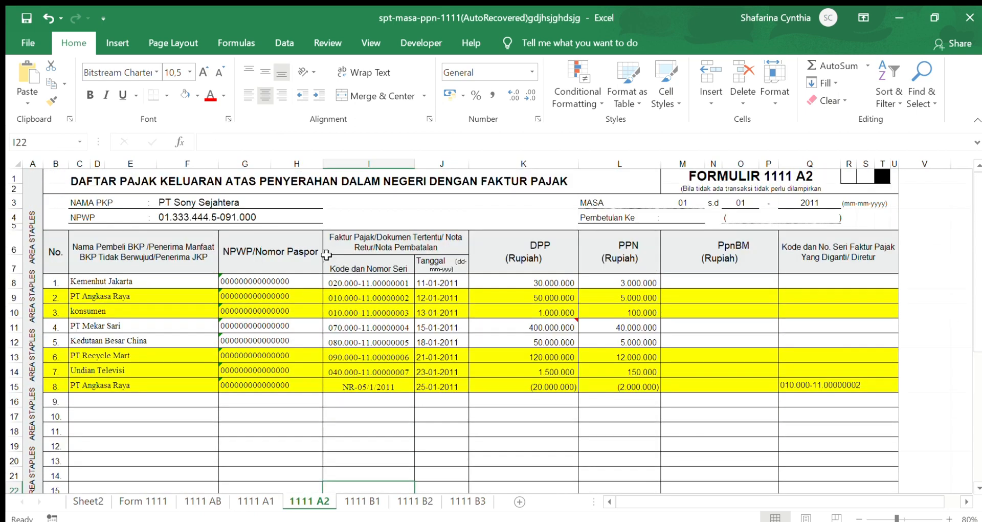
scroll(469, 234, down, 7)
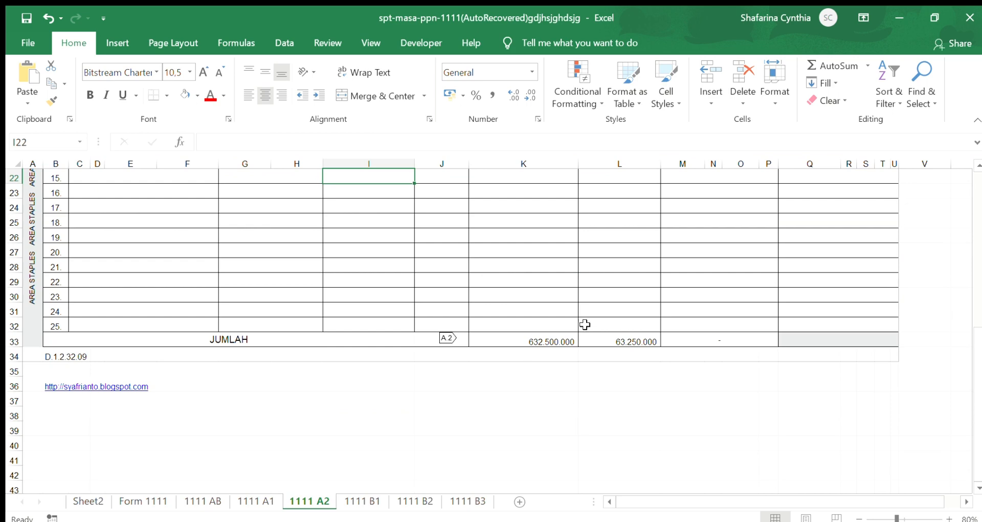
click(217, 500)
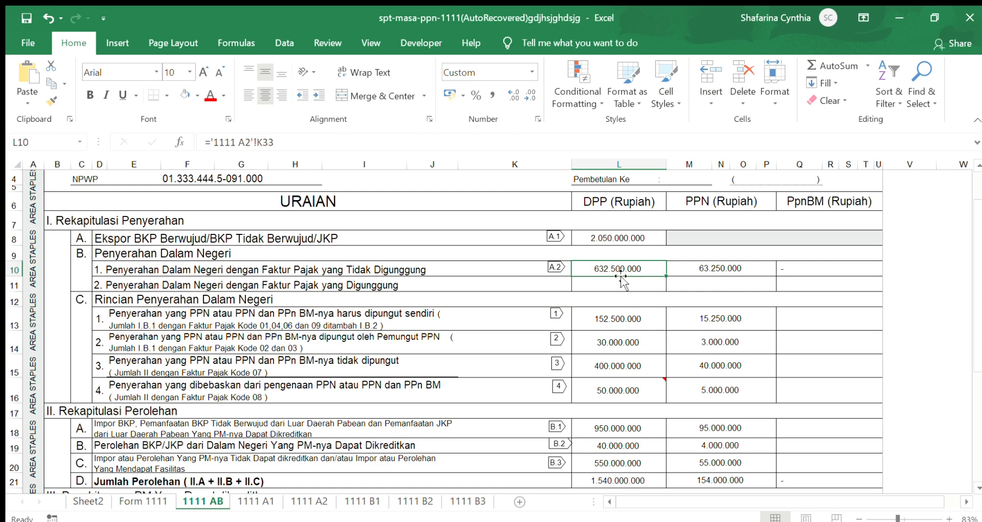
Step: Review the domestic delivery details in section I.C of 1111 AB, checking the DPP of rows 1 and 2 and the row 3 item
scroll(621, 279, down, 1)
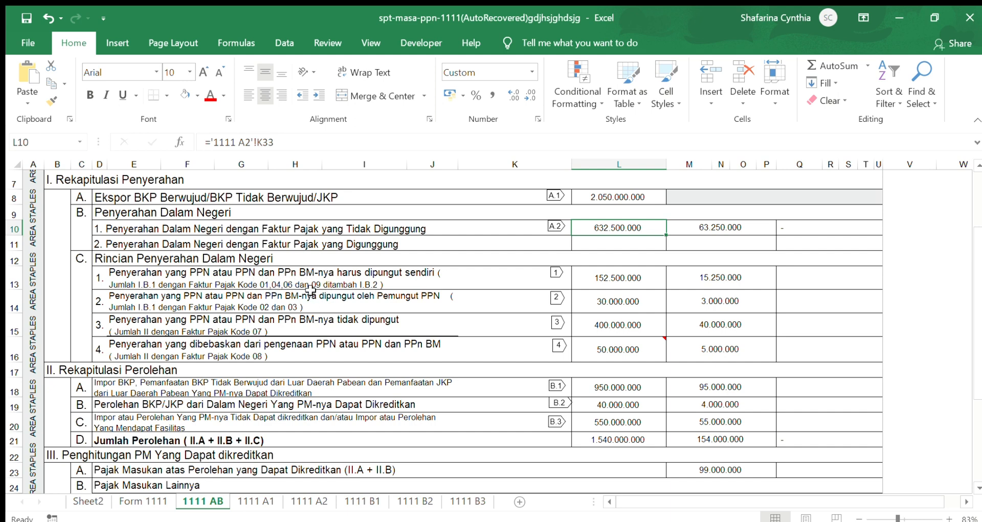
click(643, 280)
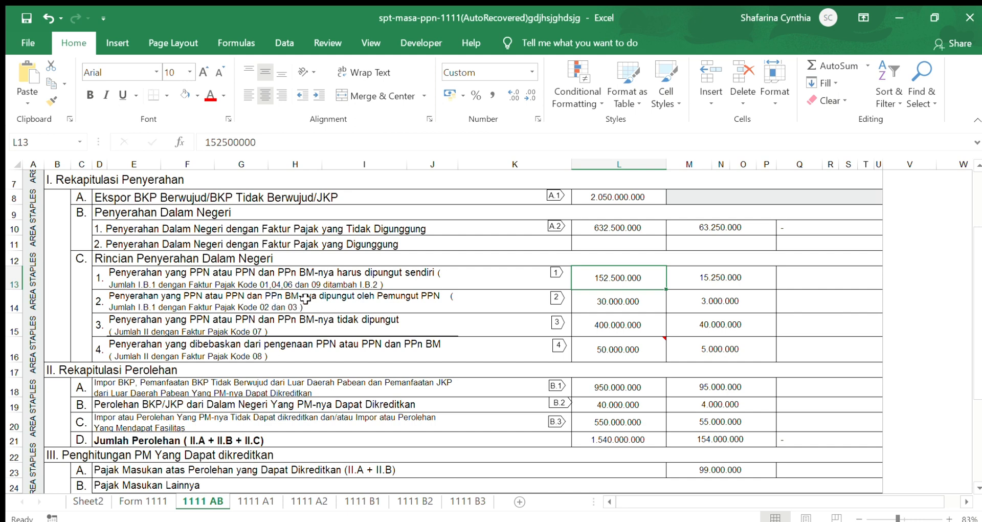
click(605, 304)
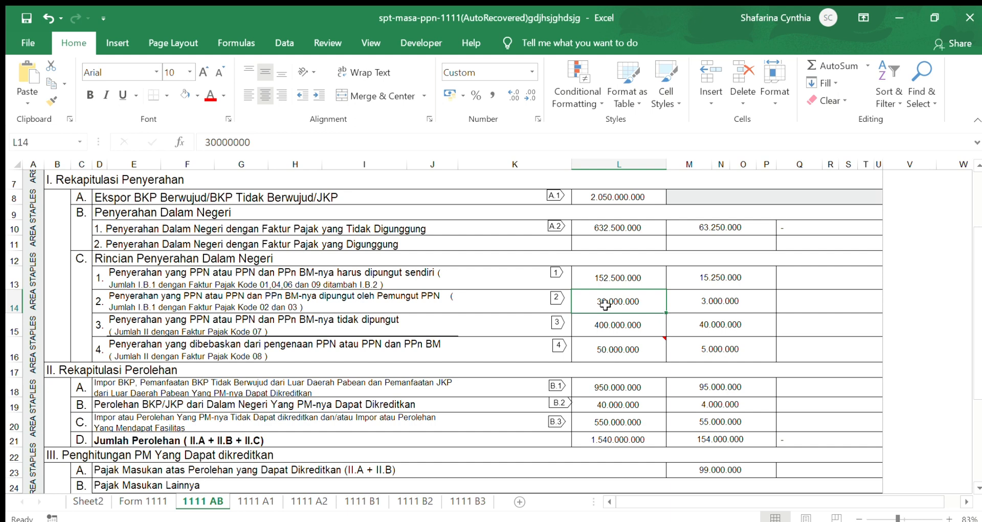
click(100, 325)
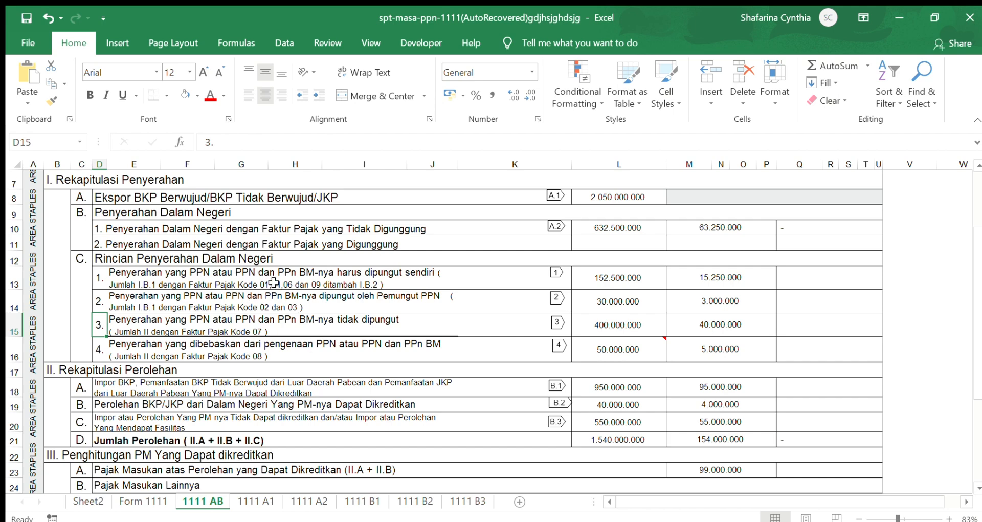
Step: Check the import DPP in row II.A of 1111 AB and trace its reference to the JUMLAH total on 1111 B1
scroll(274, 282, down, 2)
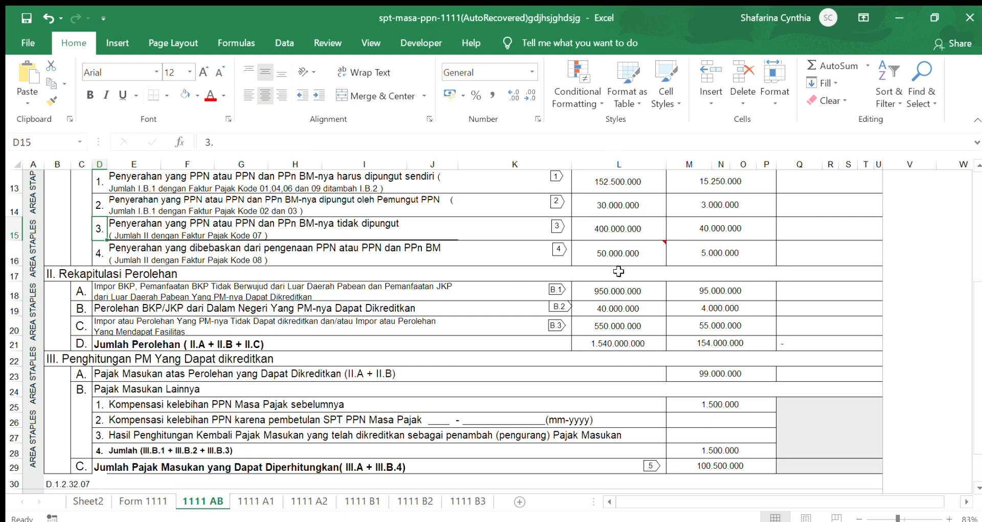
click(624, 289)
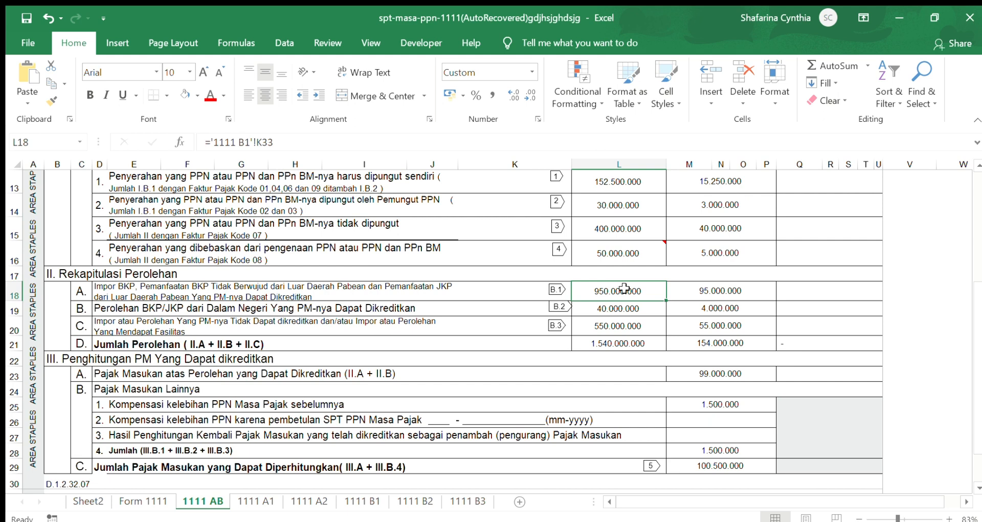
click(376, 500)
scroll(392, 399, down, 8)
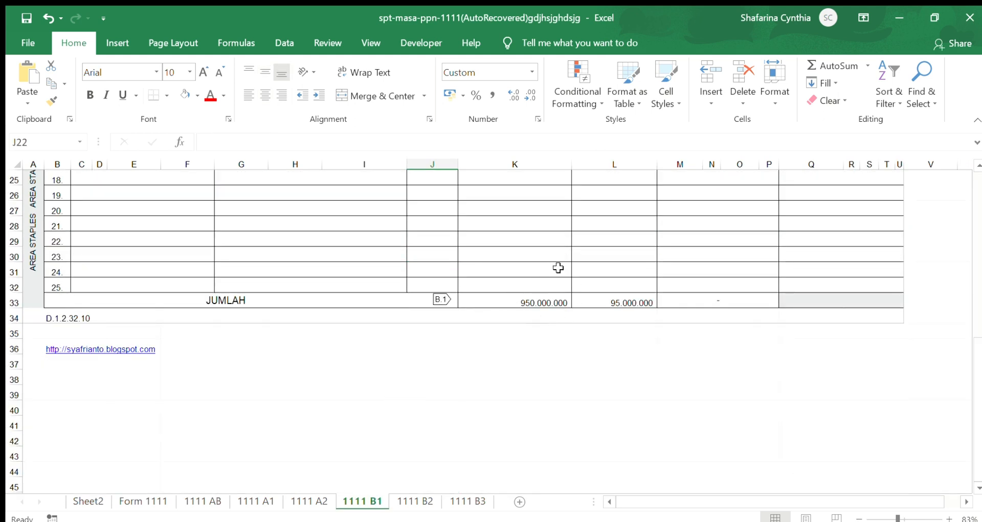
click(204, 500)
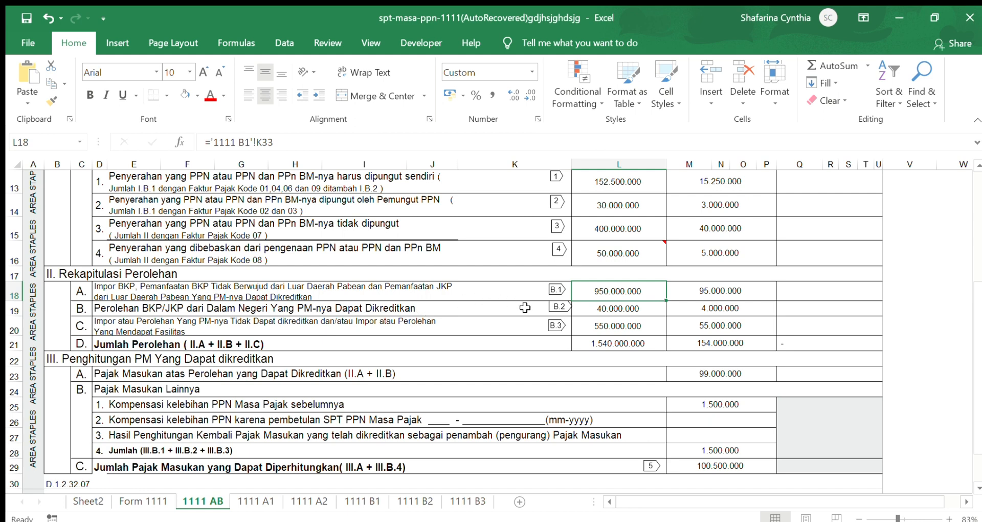
Step: Check the domestic acquisition DPP in row II.B of 1111 AB against the JUMLAH total on 1111 B2
click(586, 308)
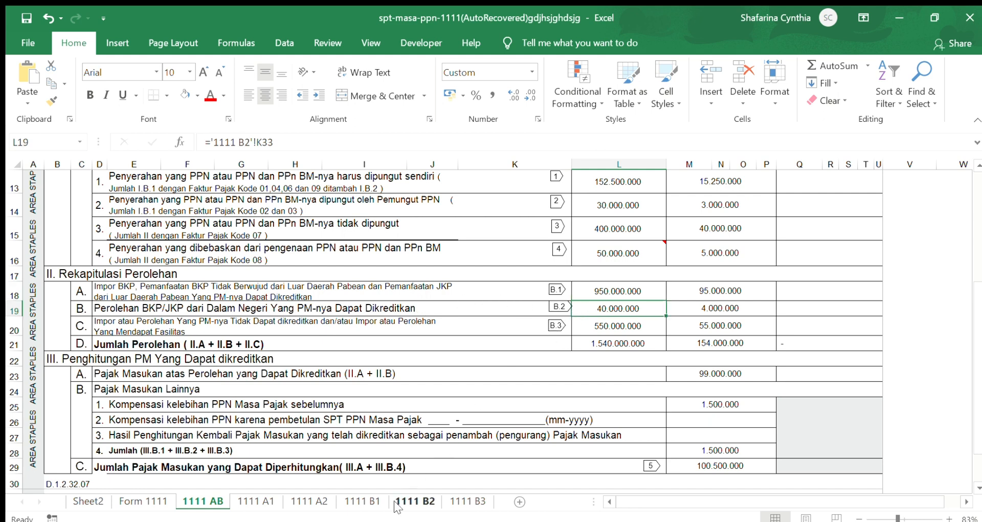
click(414, 501)
scroll(423, 443, down, 8)
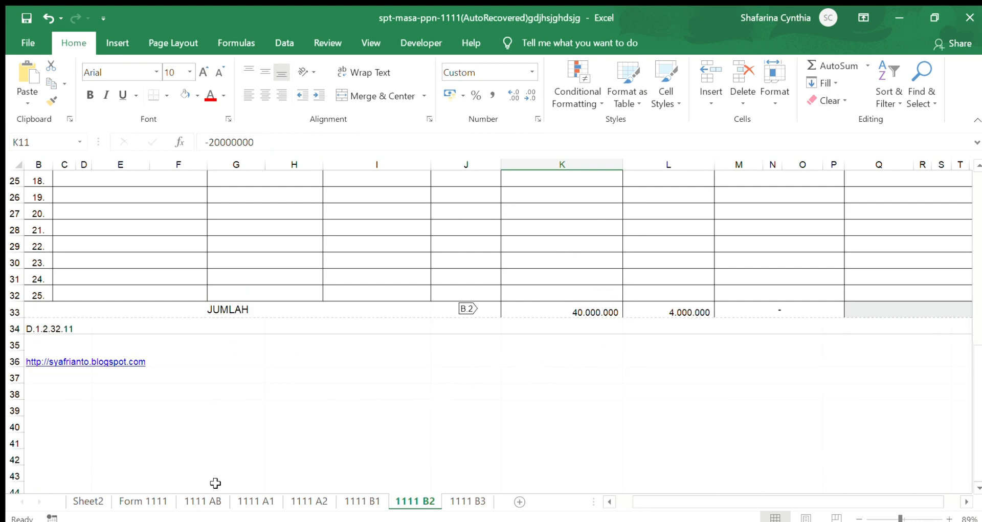
click(216, 499)
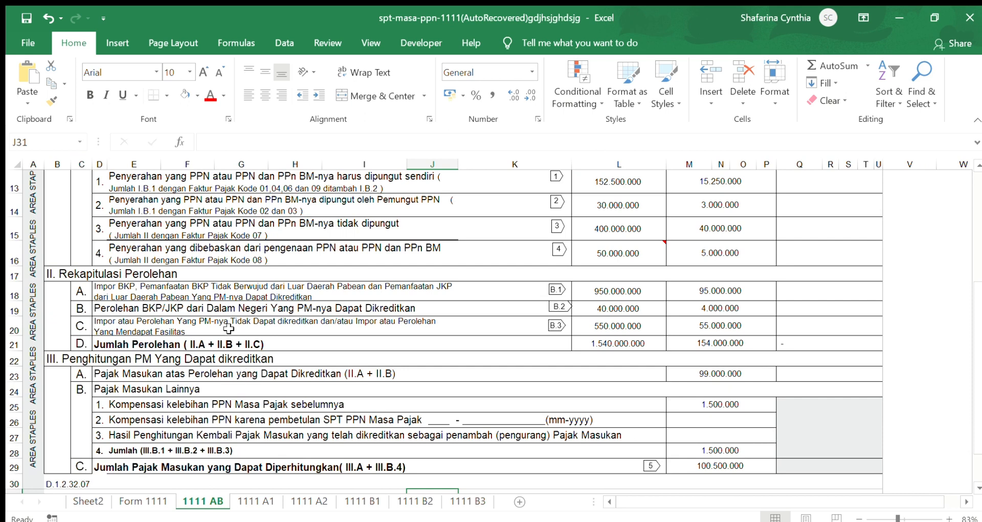
click(602, 307)
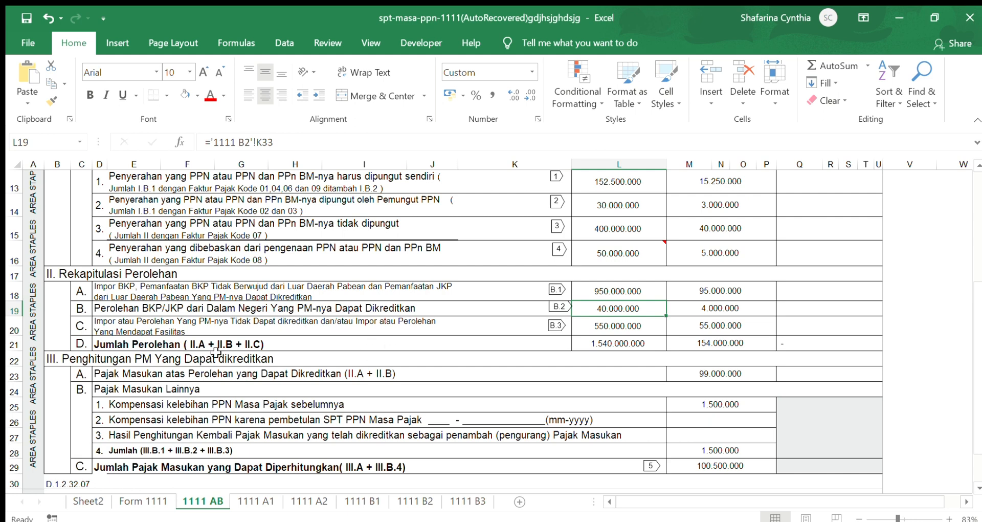
Step: Check the DPP of non-creditable or facility acquisitions in row II.C of 1111 AB against the JUMLAH total on 1111 B3
click(520, 329)
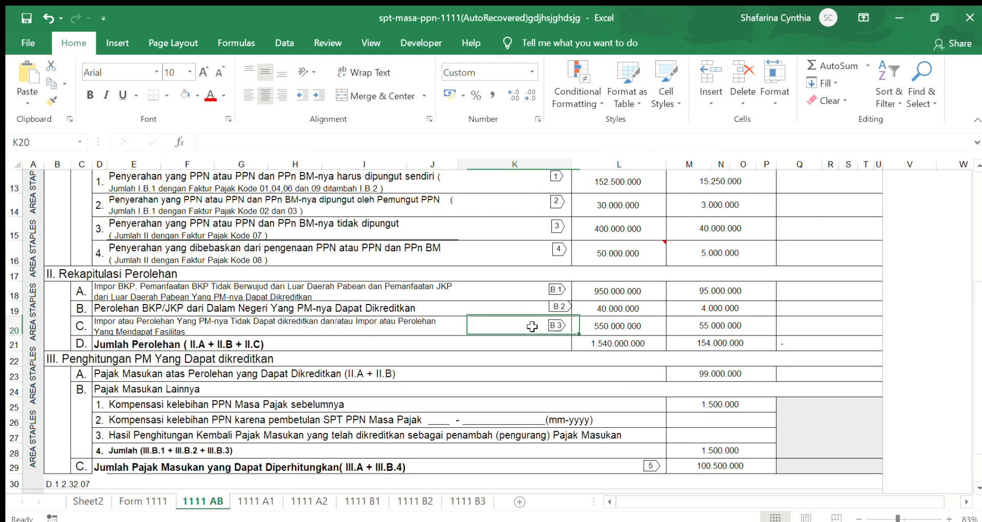
click(604, 325)
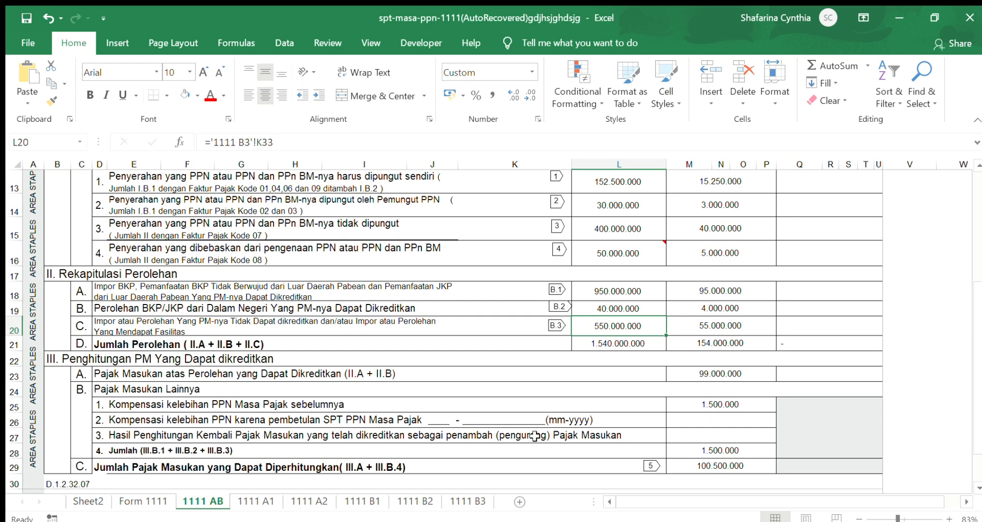
click(447, 501)
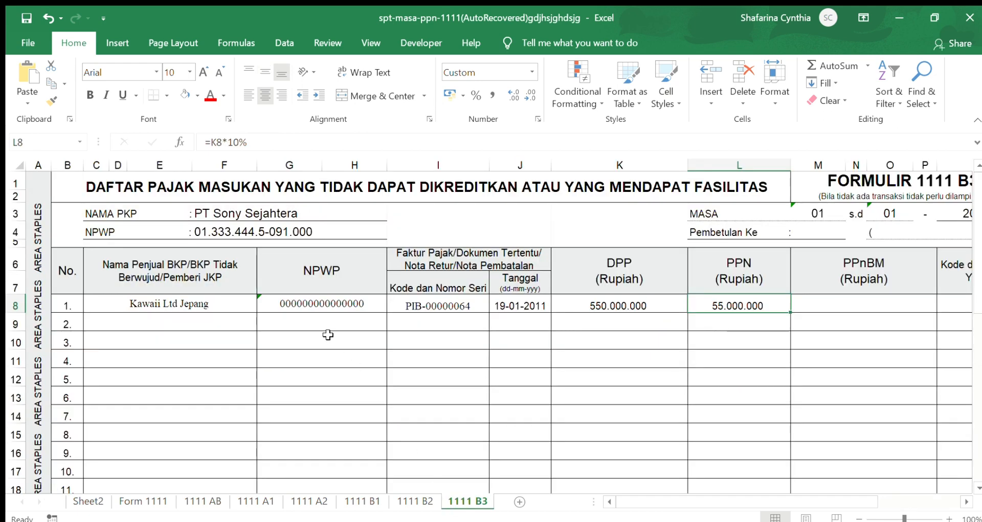
scroll(321, 327, down, 7)
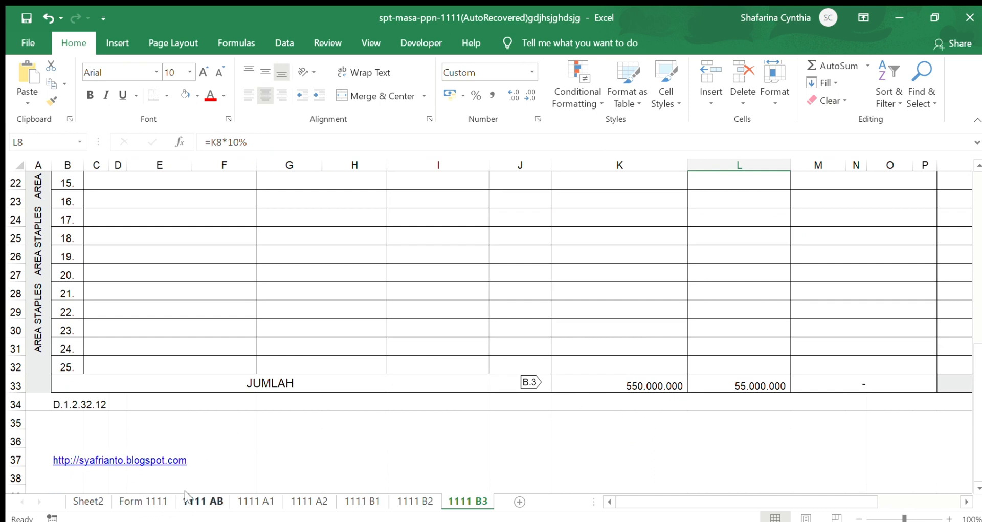
click(200, 501)
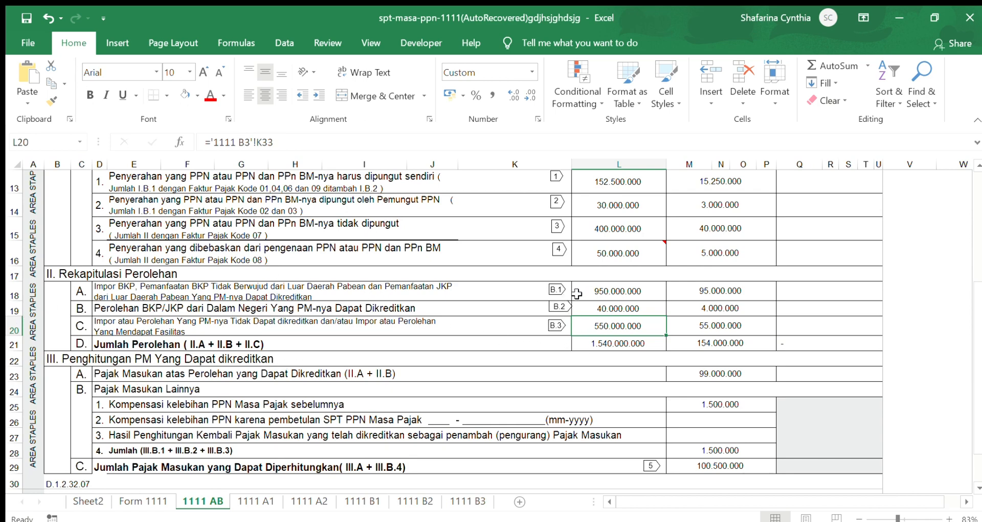
Step: Review section III of 1111 AB, tracing III.A to the PPN in rows II.A and II.B and checking the other input tax rows
scroll(571, 333, down, 2)
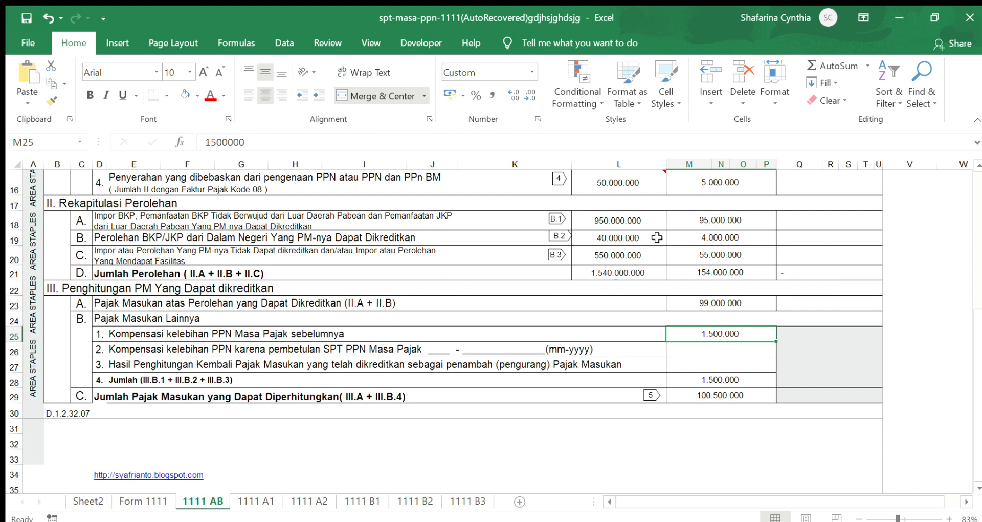
click(675, 223)
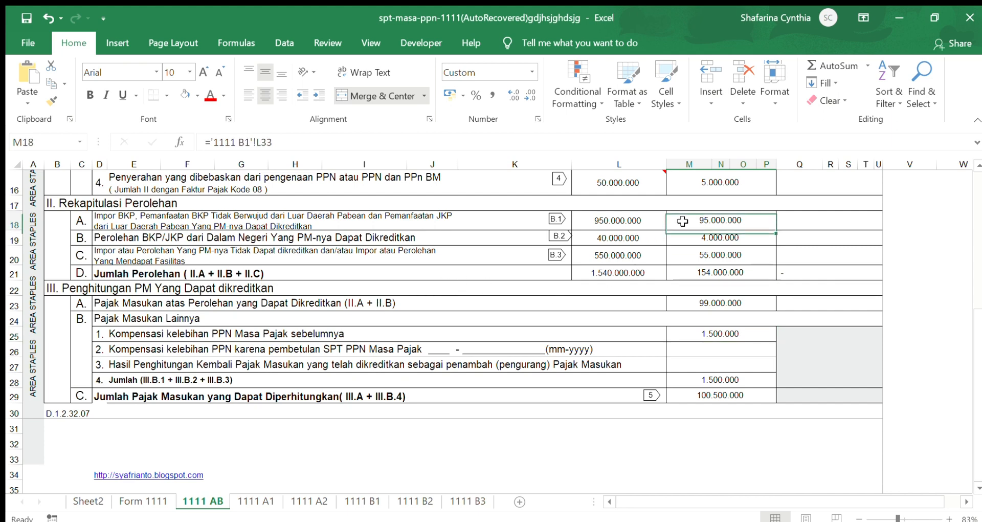
click(704, 239)
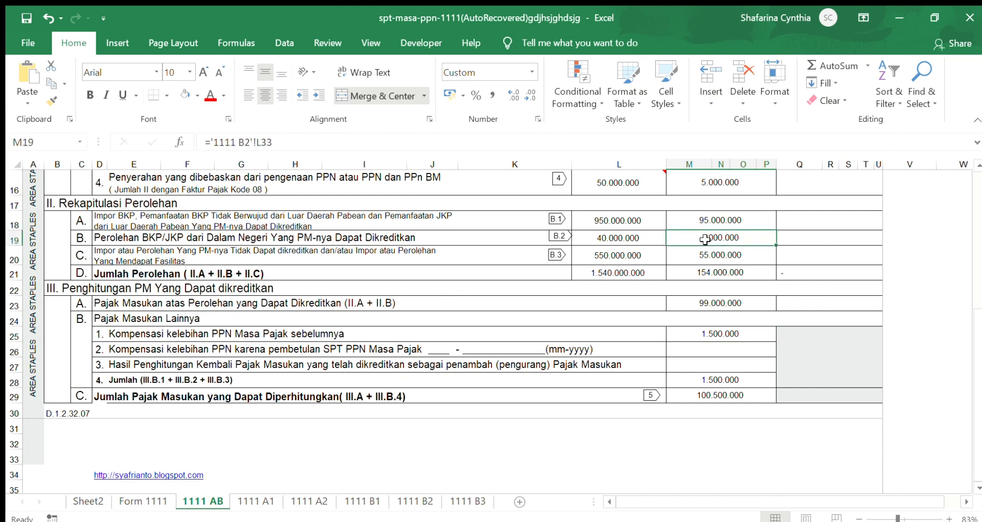
click(687, 304)
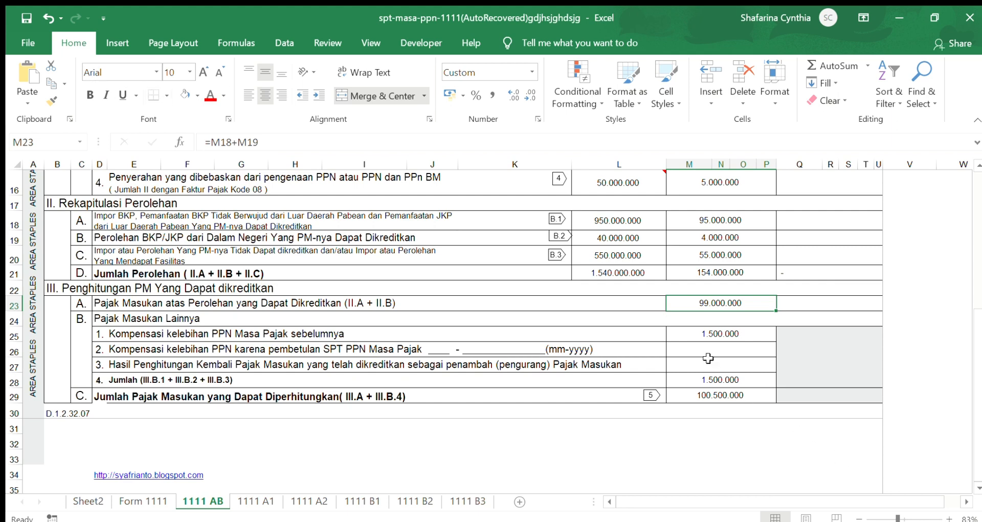
click(690, 331)
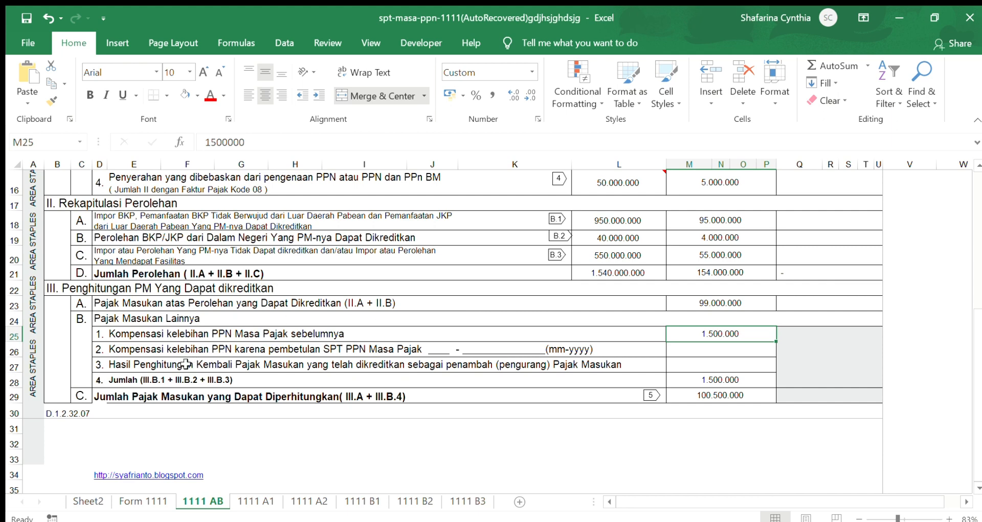
click(683, 367)
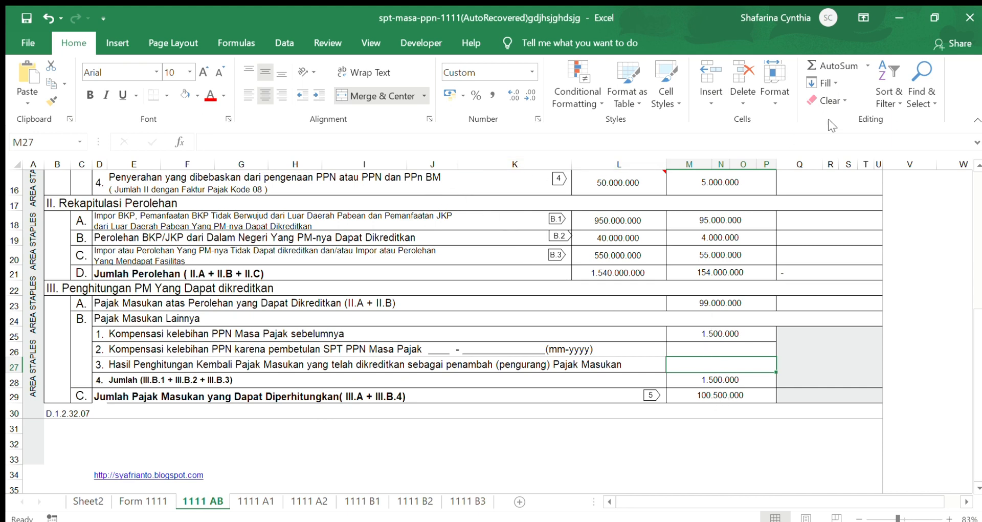
Step: Check the Ekspor DPP in row I.A.1 of Form 1111 against the export DPP in row I.A of 1111 AB
key(ctrl+Page_Up)
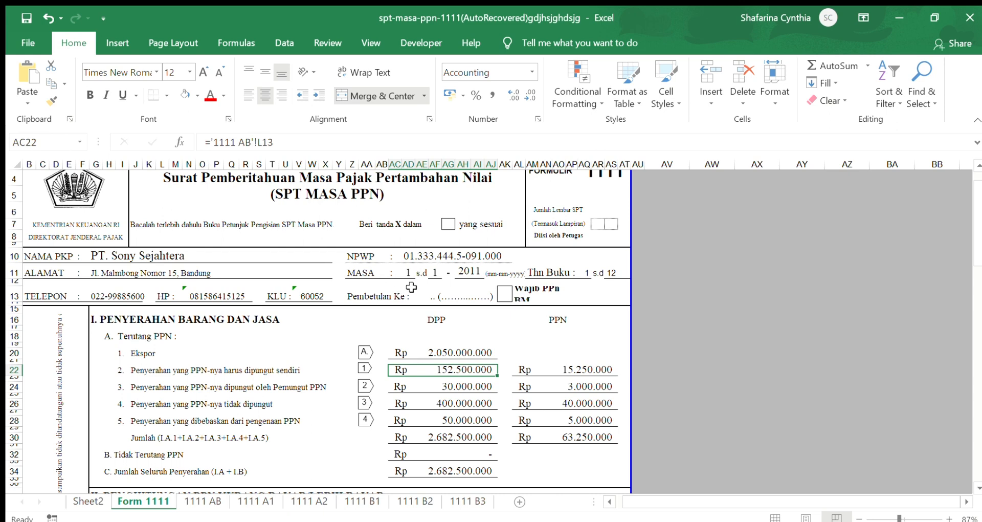
scroll(270, 278, down, 2)
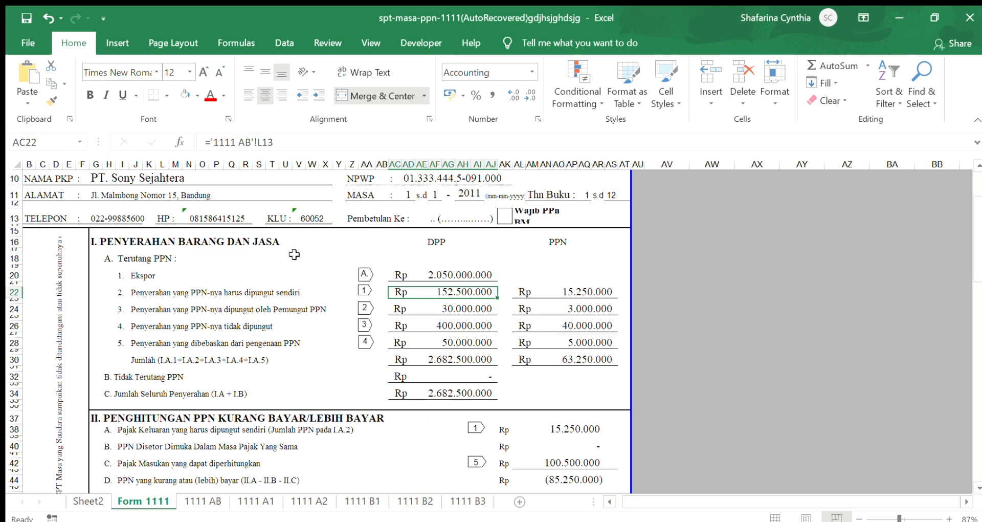
click(401, 274)
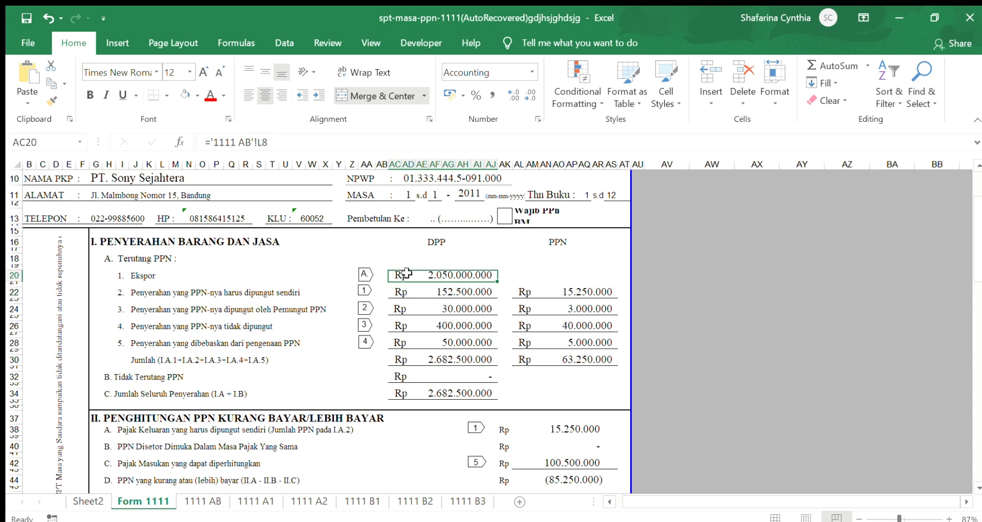
click(196, 503)
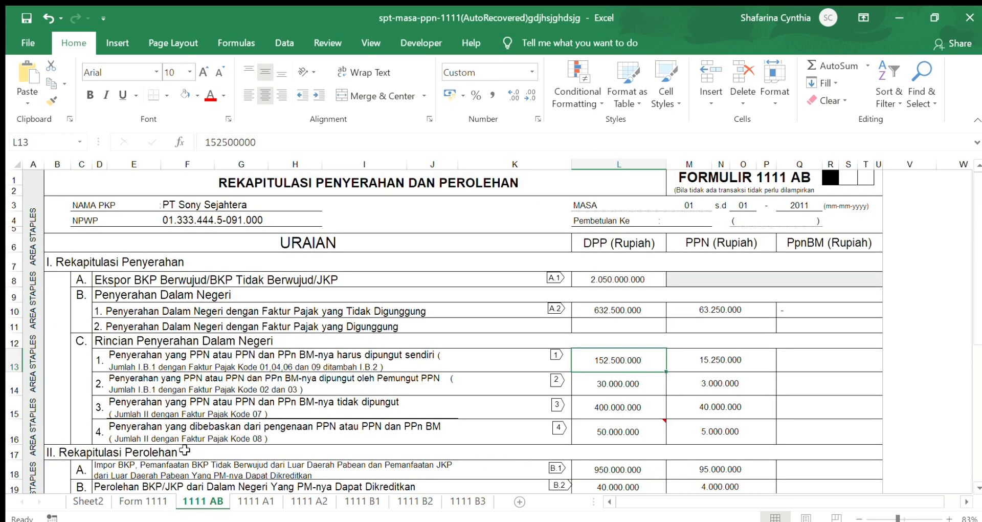
click(633, 278)
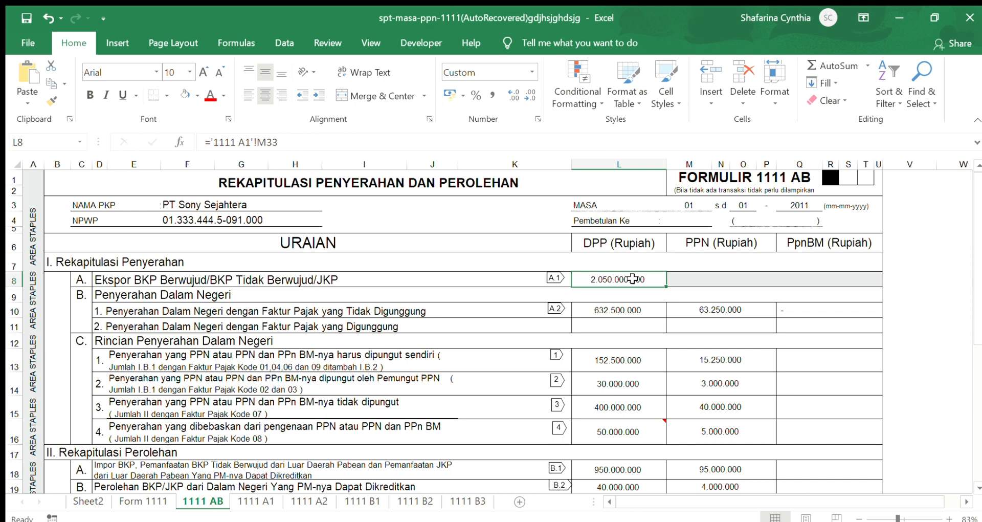
Step: Check the self-collected delivery DPP in row I.A.2 of Form 1111 against row I.C.1 of 1111 AB
click(152, 502)
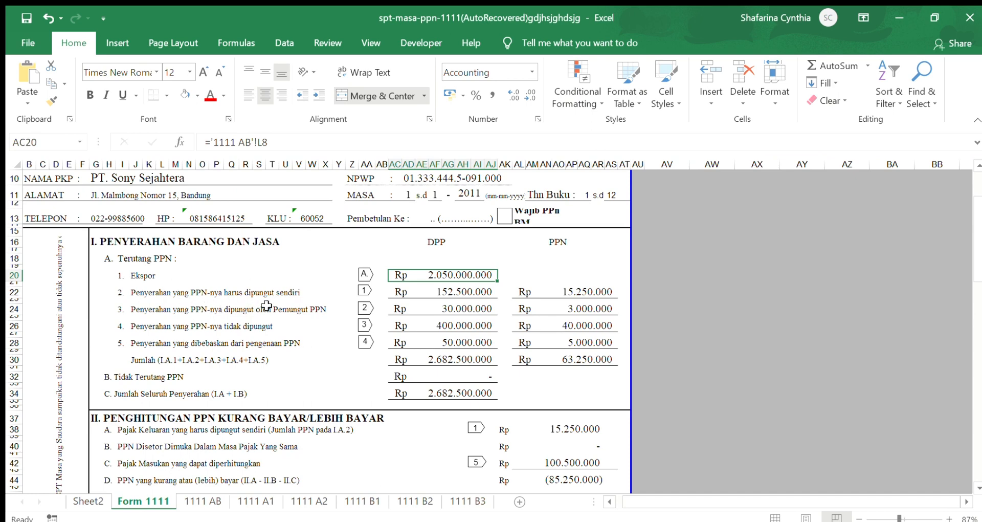
click(417, 289)
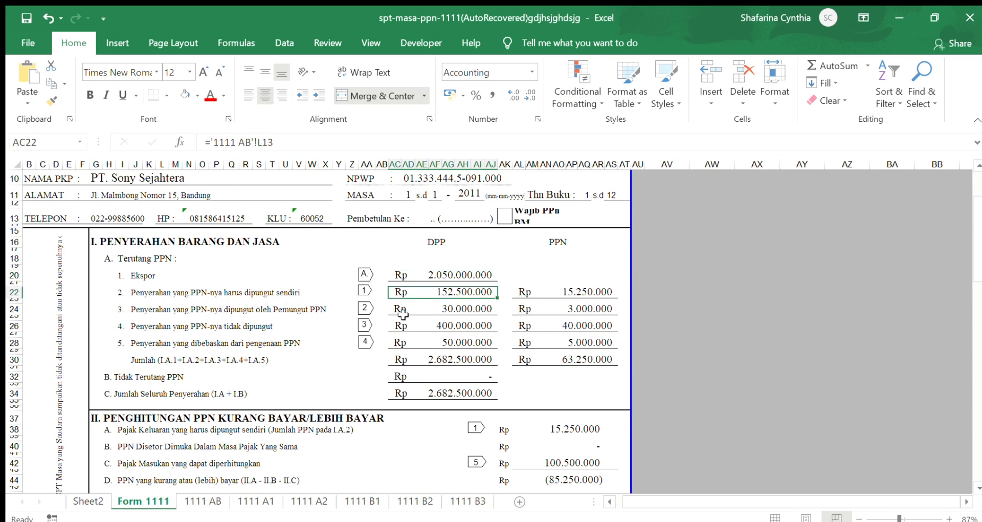
click(213, 502)
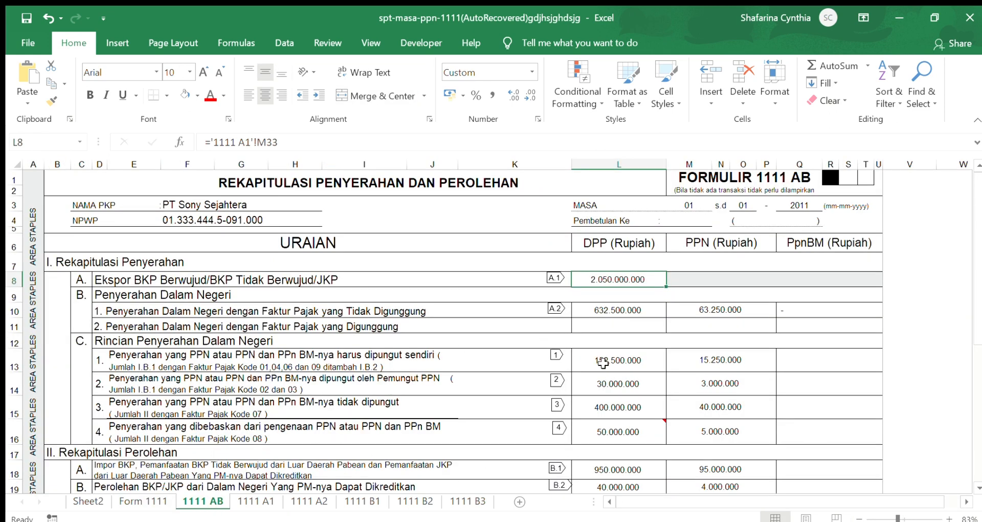
click(613, 368)
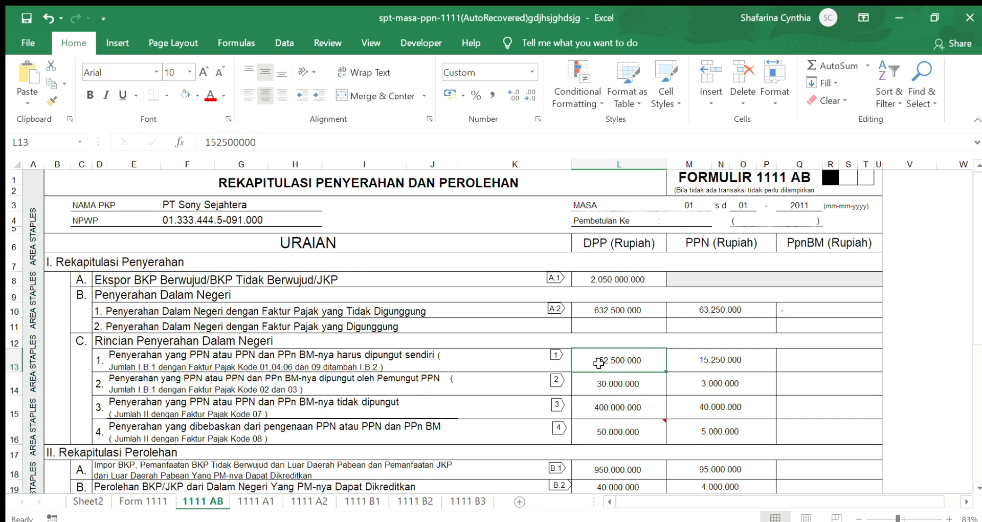
Step: Compare the deliveries with PPN collected by Pemungut PPN in row I.A.3 of Form 1111 with row I.C.2 of 1111 AB
click(162, 495)
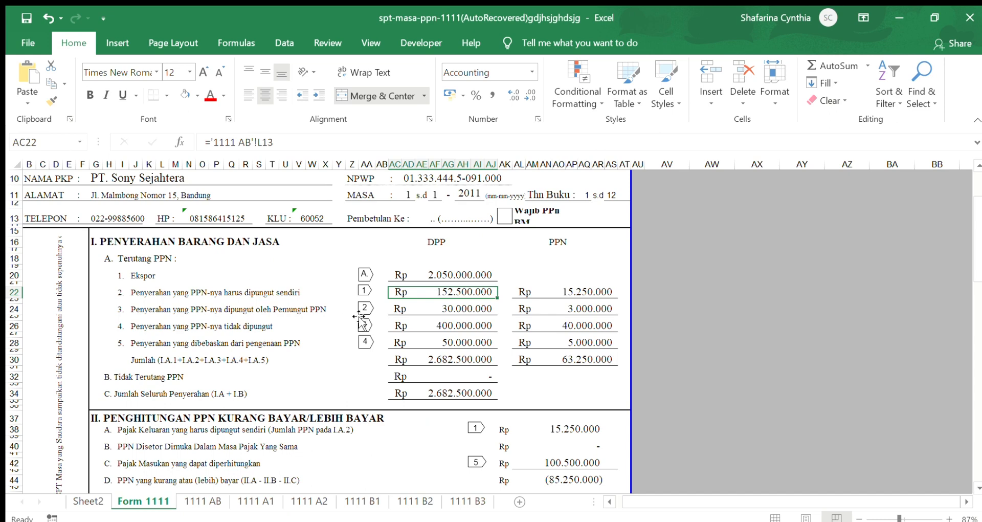
click(199, 501)
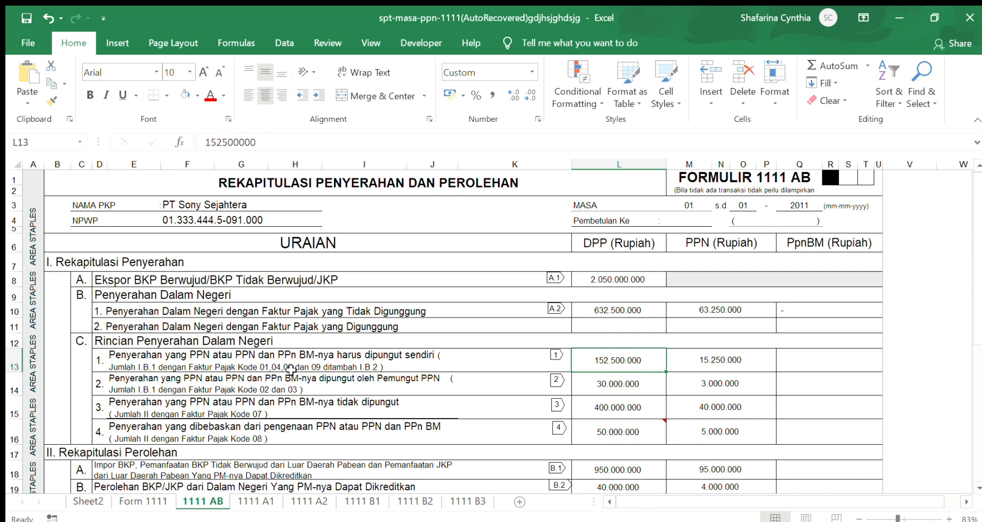
click(595, 378)
scroll(221, 244, down, 2)
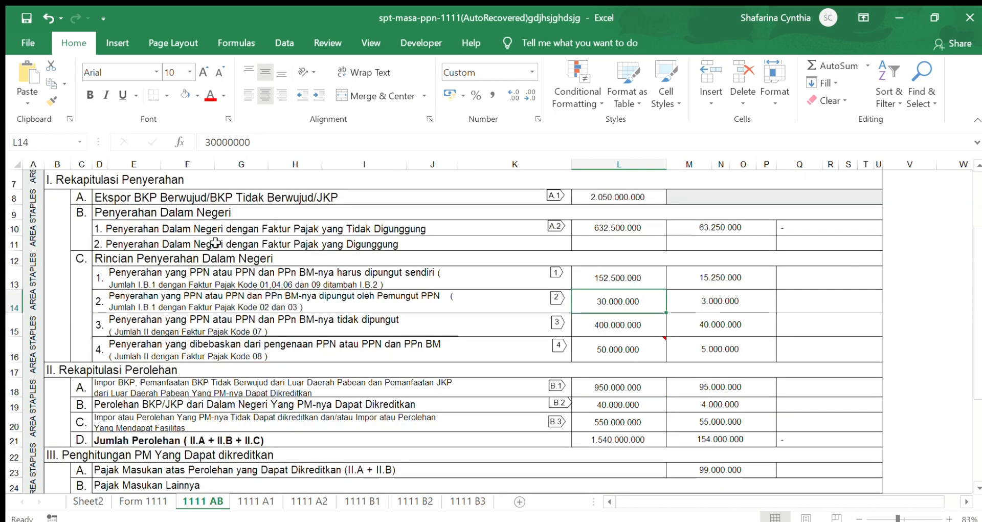
Step: Compare the uncollected and exempt deliveries in rows I.A.4 and I.A.5 of Form 1111 with rows I.C.3 and I.C.4 of 1111 AB
click(152, 501)
scroll(166, 336, down, 1)
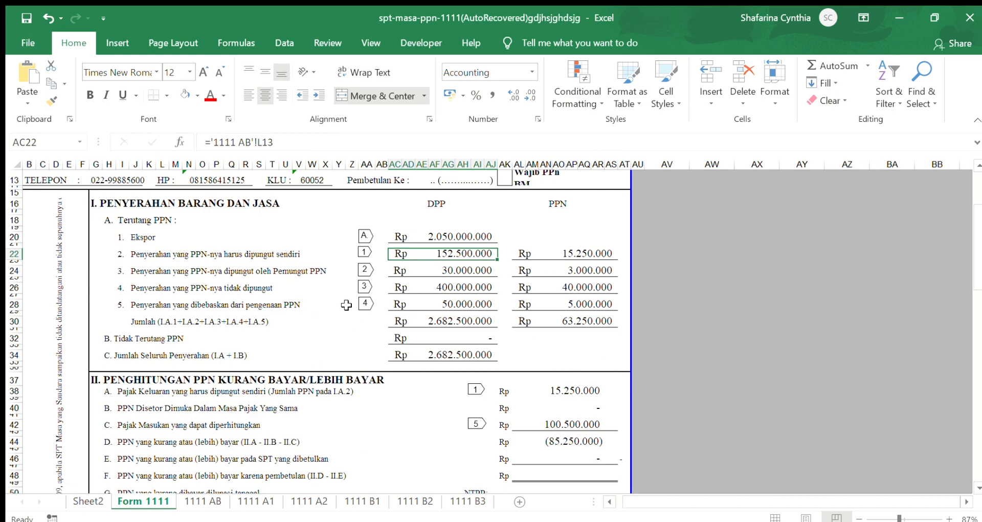
click(203, 501)
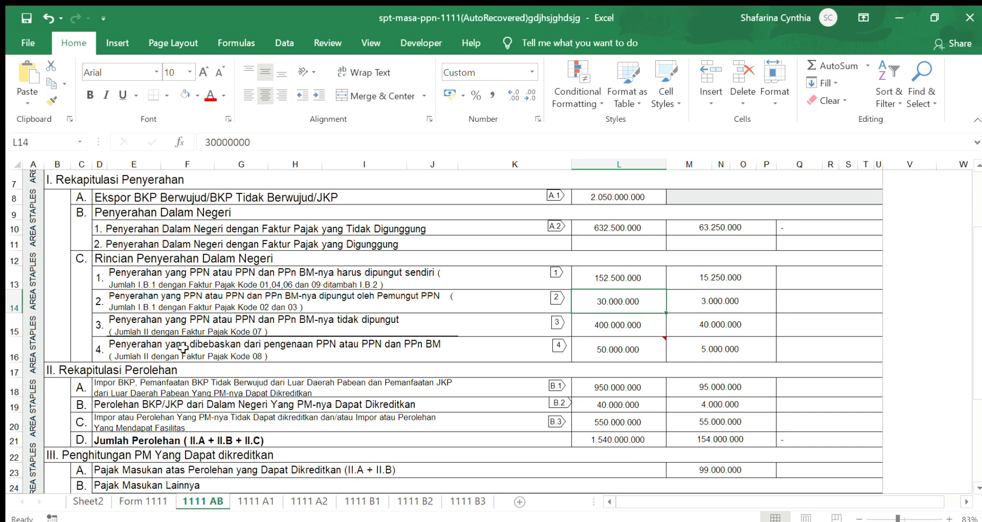
click(599, 324)
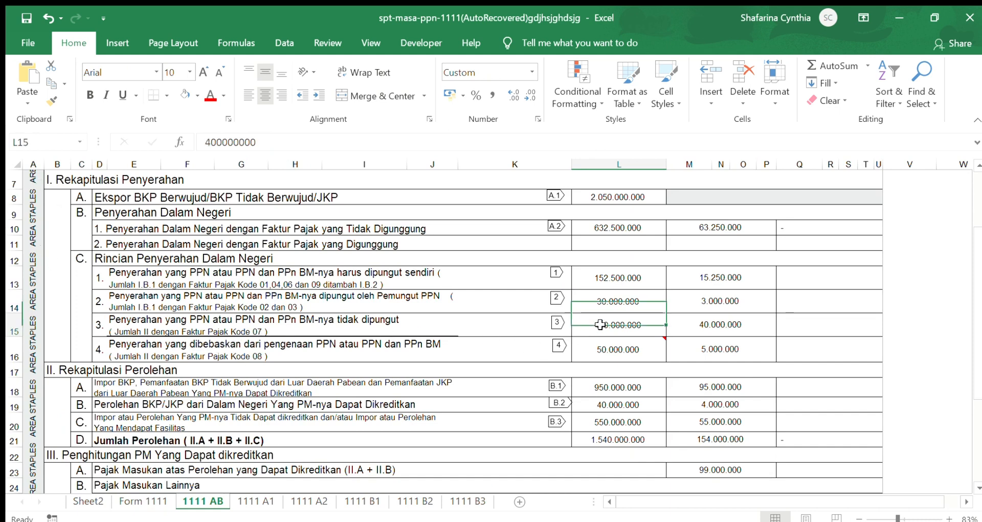
click(136, 500)
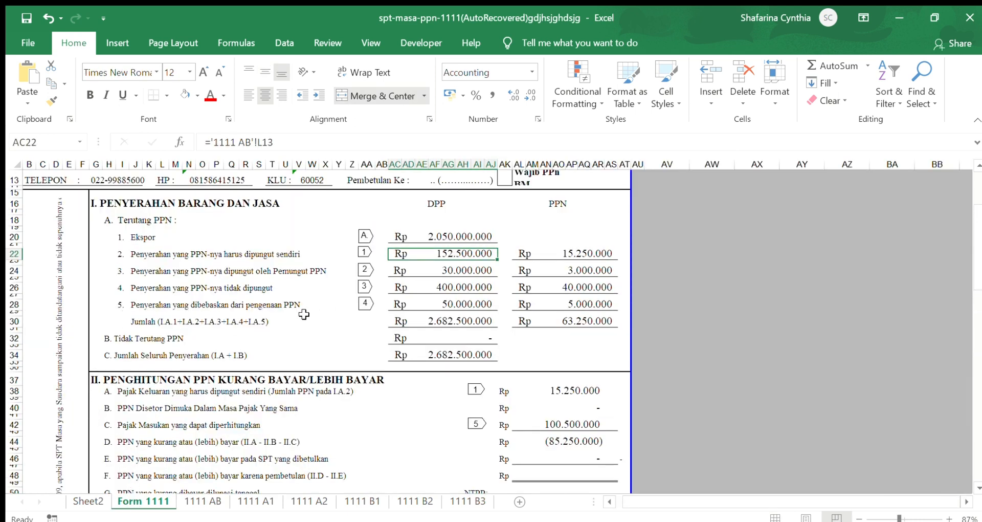
click(202, 497)
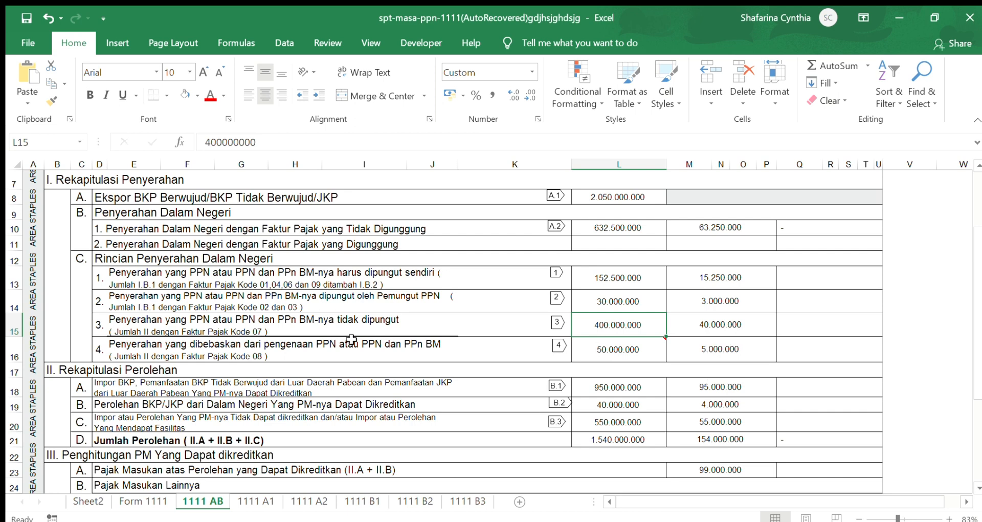
Step: Check the Pajak Keluaran amount in row II.A of Form 1111 against its I.A.2 source and the PPN in 1111 AB
click(131, 502)
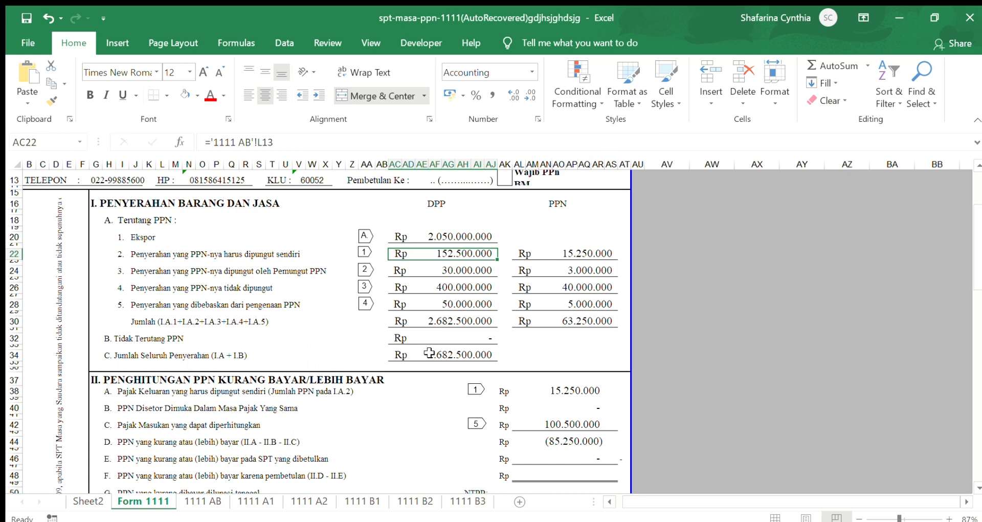
scroll(390, 325, down, 3)
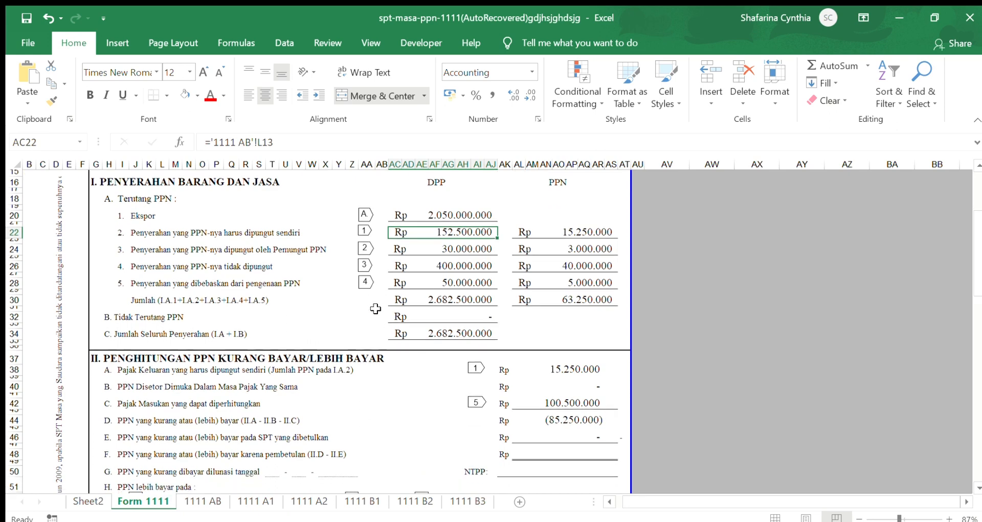
scroll(298, 250, down, 2)
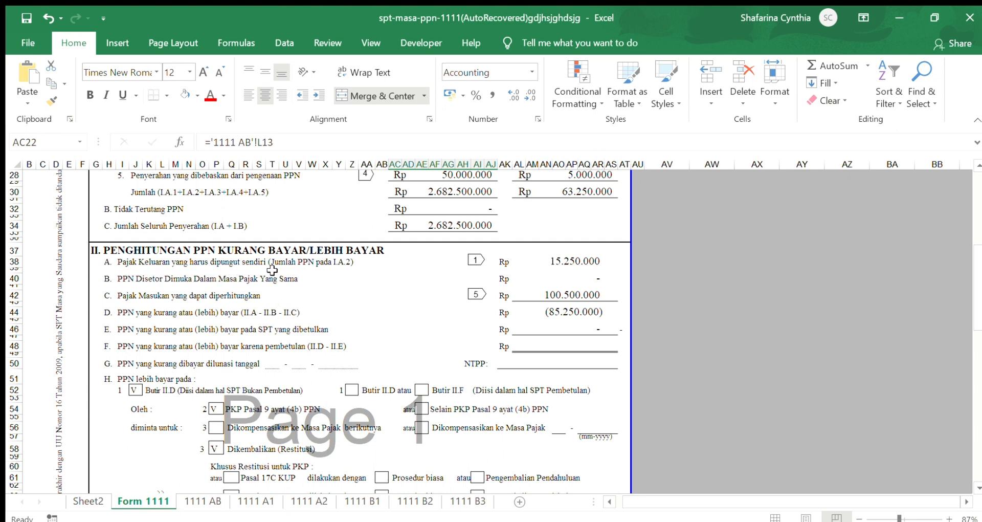
click(558, 262)
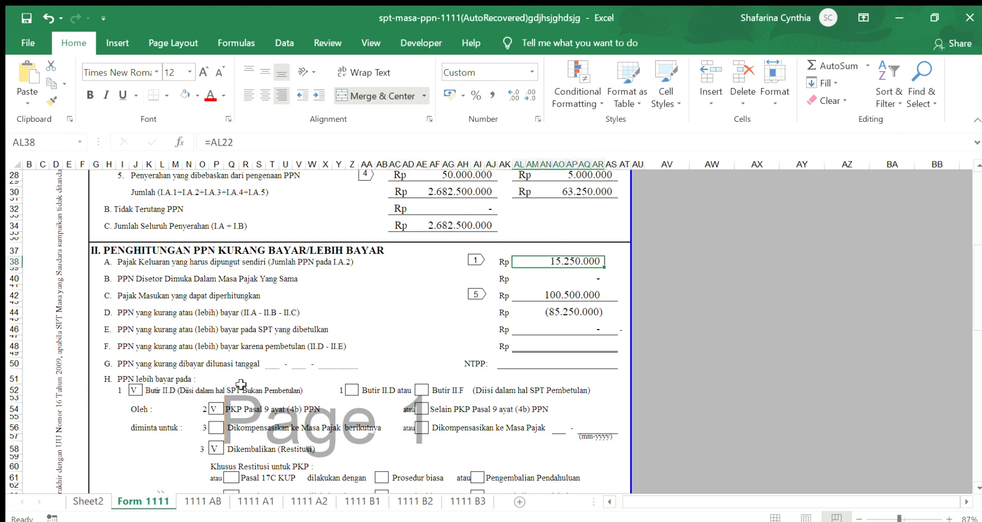
click(203, 501)
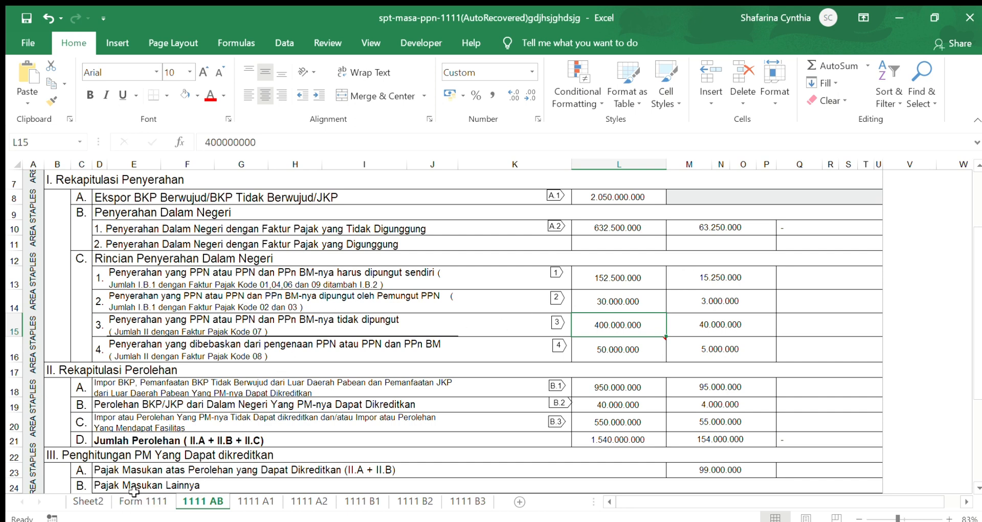
Step: Compare the Pajak Masukan in row II.C of Form 1111 with the creditable input tax total in row III.C of 1111 AB
click(143, 501)
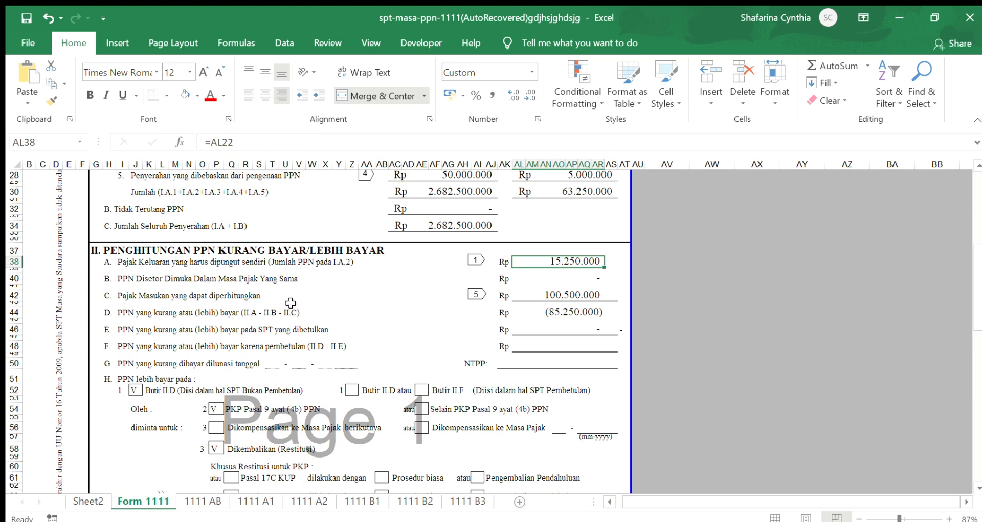
click(210, 499)
scroll(141, 352, down, 4)
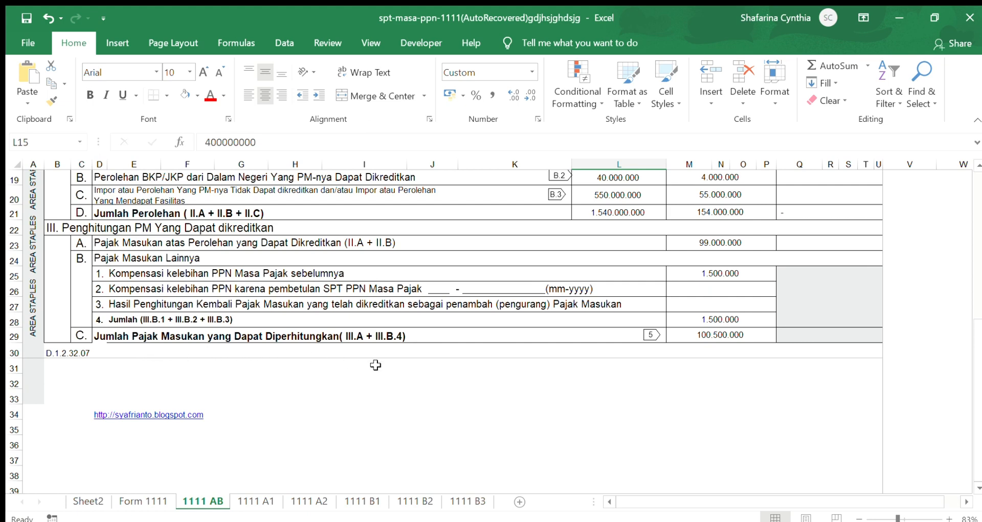
Step: Trace the creditable input tax total in row III.C of 1111 AB to the underpaid or overpaid PPN calculation in row II.D of Form 1111
click(685, 335)
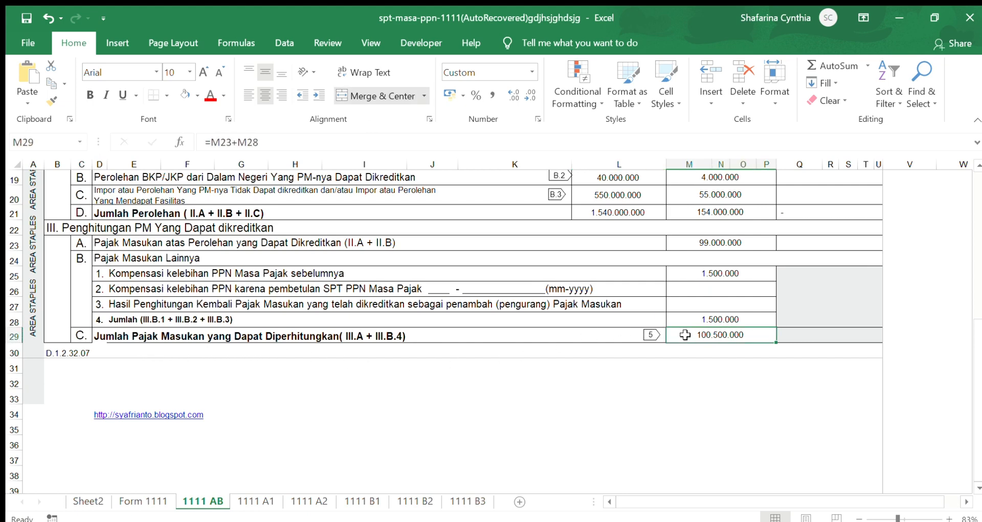
click(122, 500)
scroll(133, 338, down, 1)
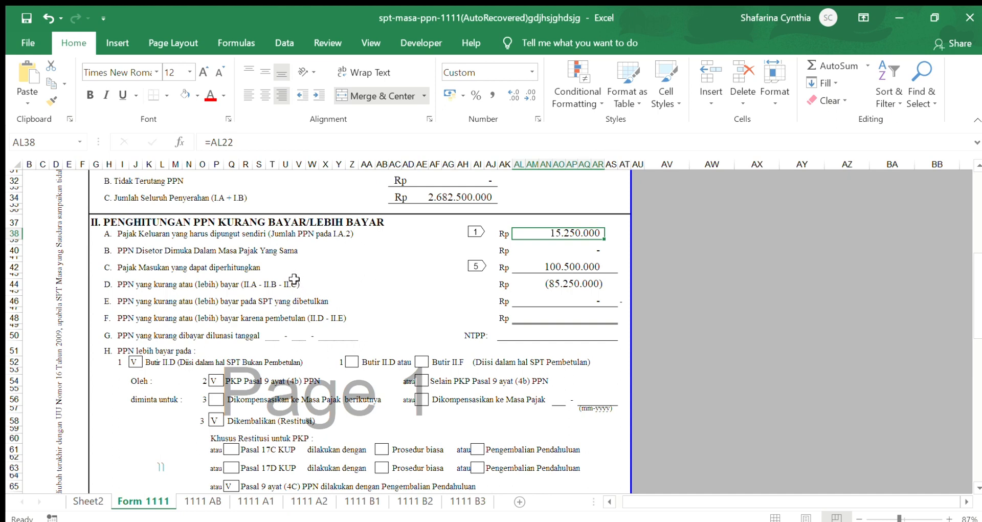
click(536, 289)
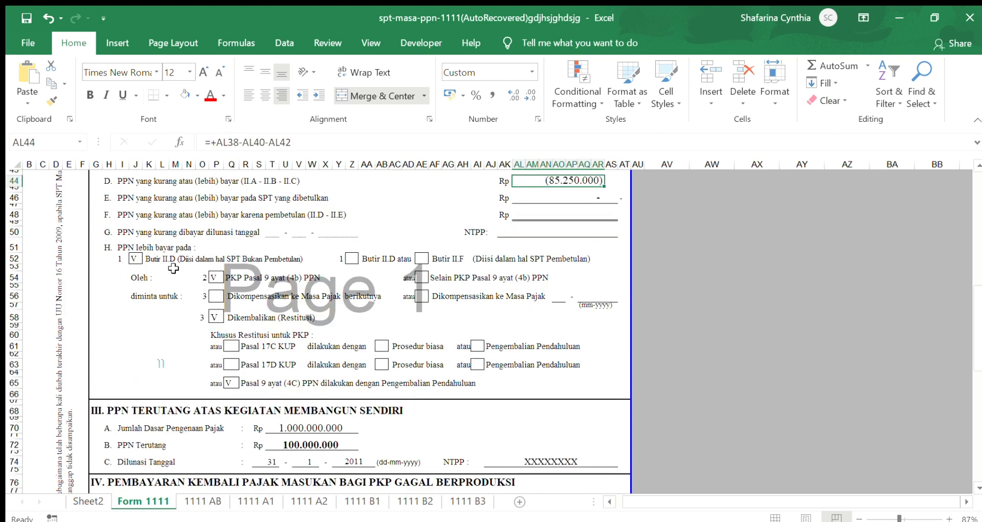
scroll(184, 262, down, 4)
scroll(156, 268, up, 3)
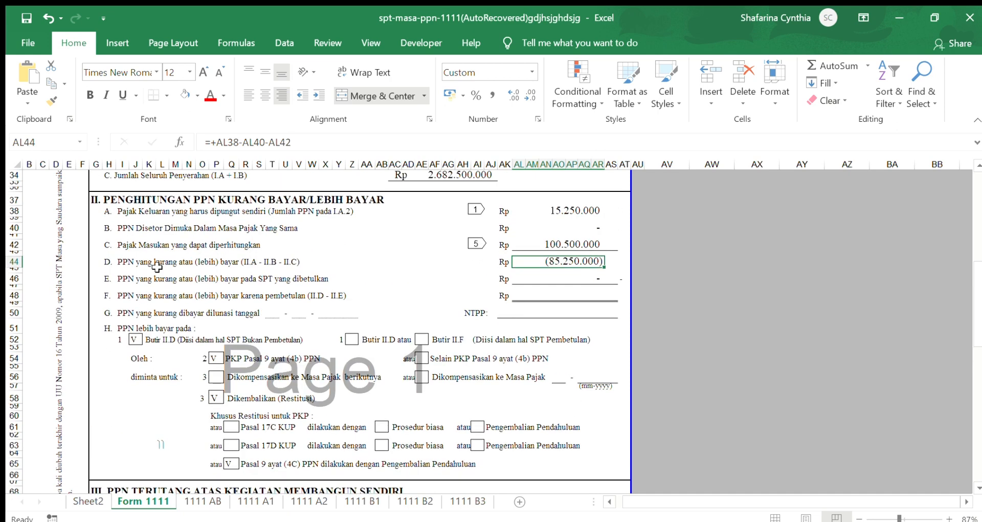
click(145, 263)
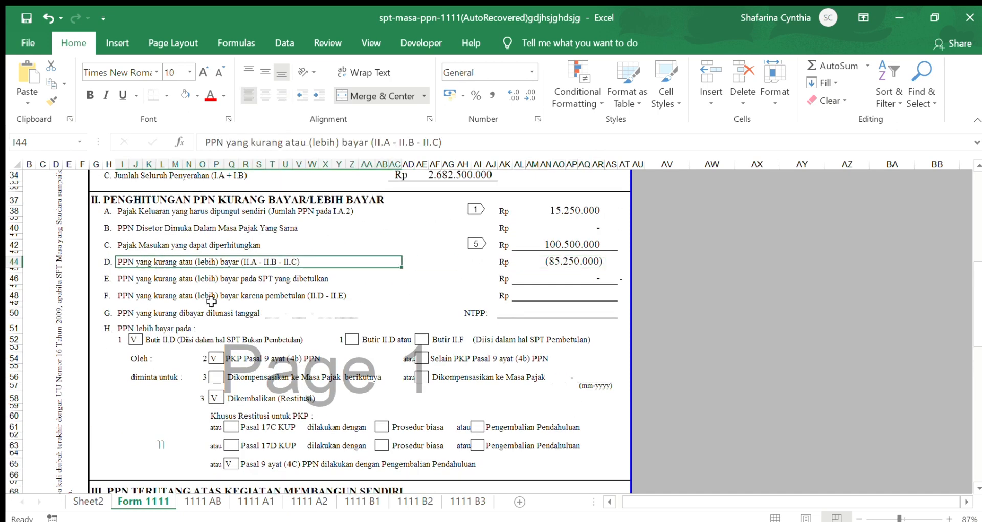
Step: Examine the overpayment choices in section II.H of Form 1111, including the Dikembalikan (Restitusi) and Pasal 9 ayat (4C) options
scroll(178, 284, down, 2)
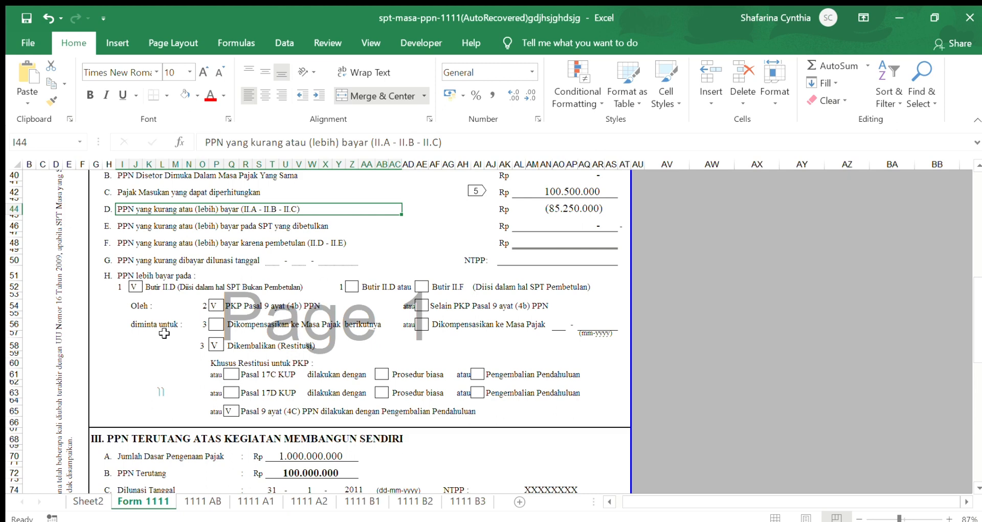
click(214, 347)
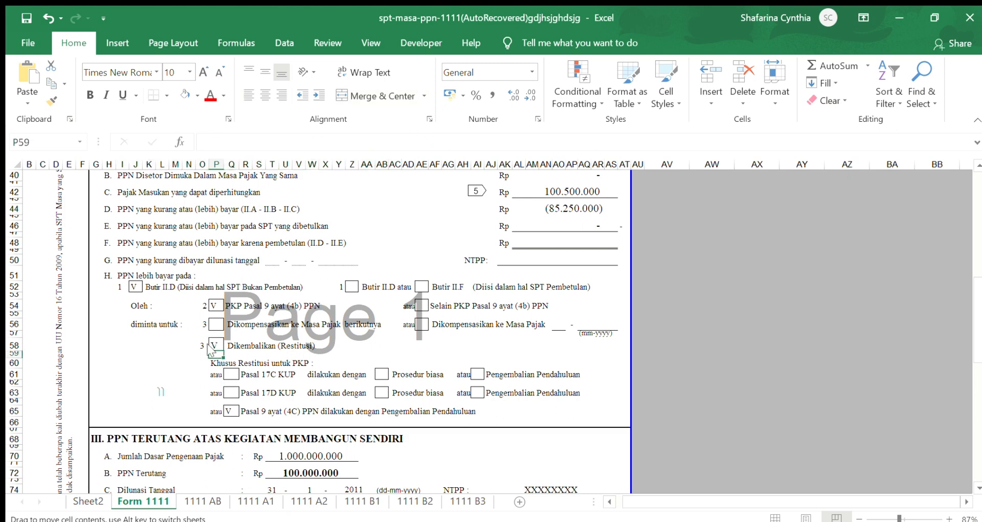
scroll(208, 342, down, 2)
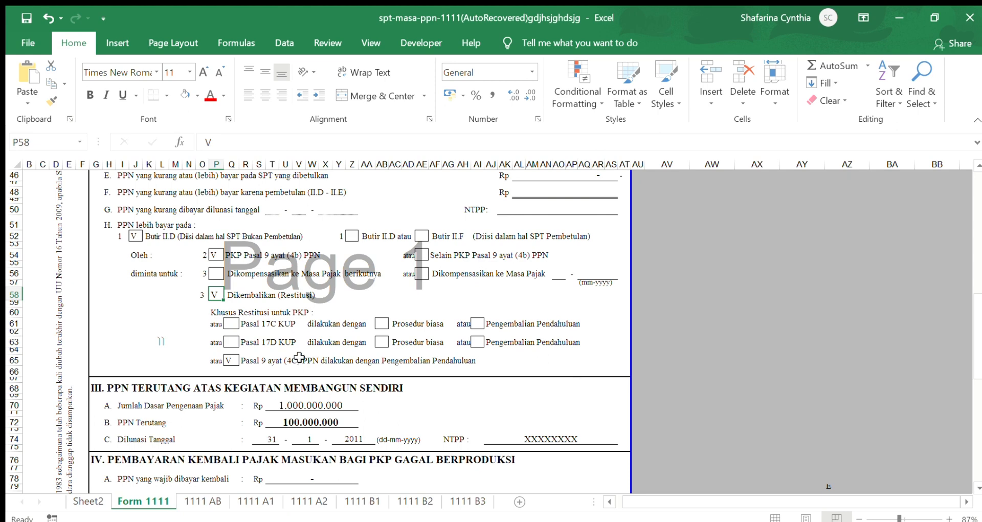
Step: Review the tax base, PPN Terutang and payment date in section III of Form 1111 for Kegiatan Membangun Sendiri
scroll(270, 306, down, 3)
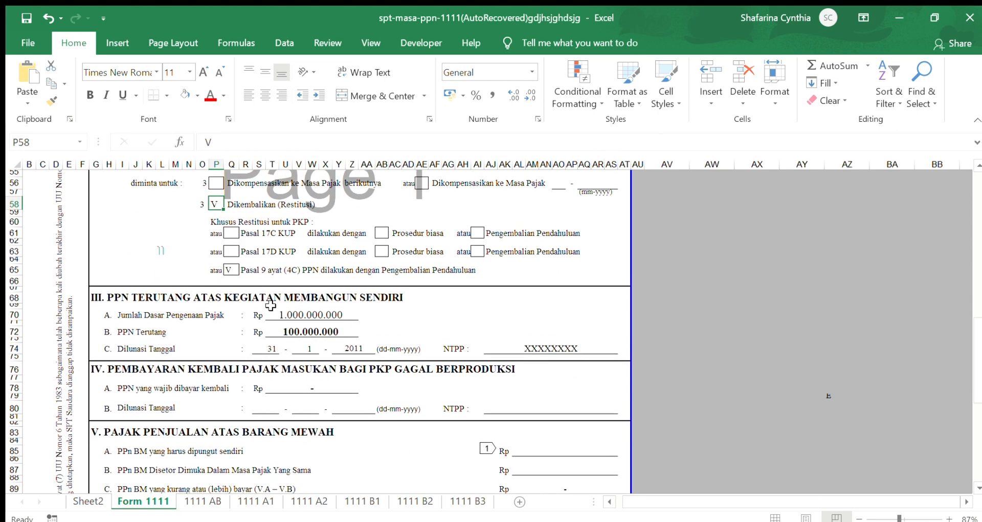
scroll(134, 257, down, 1)
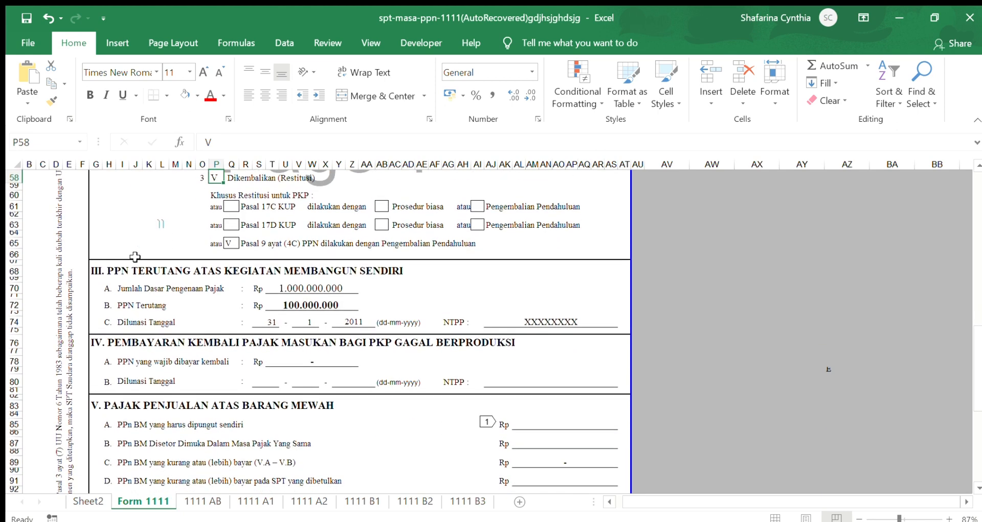
scroll(134, 257, down, 1)
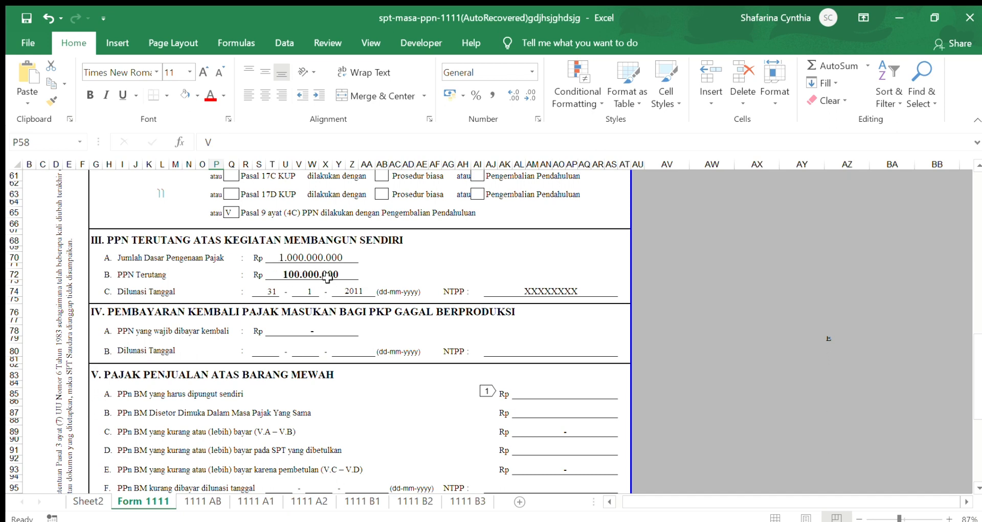
Step: Review section IV on input tax repayment and section V on Pajak Penjualan atas Barang Mewah in Form 1111
scroll(327, 277, down, 3)
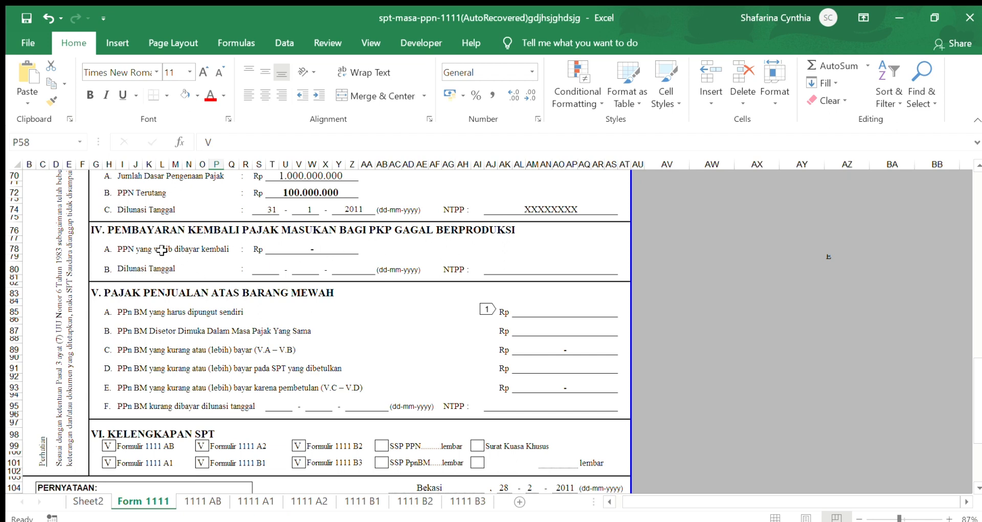
scroll(162, 250, down, 2)
scroll(160, 247, down, 1)
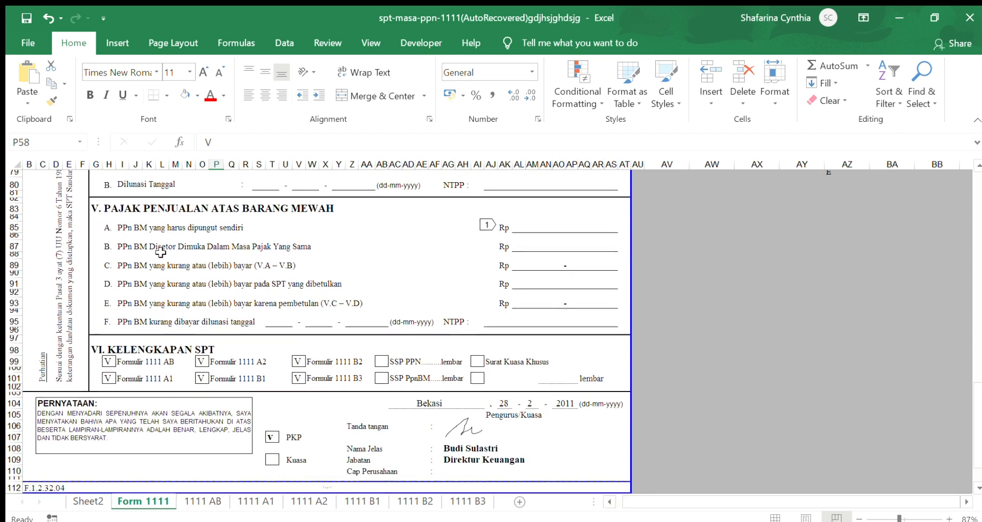
Step: Check the attachment list in section VI Kelengkapan SPT and the Pernyataan and signature block of Form 1111
scroll(209, 238, down, 2)
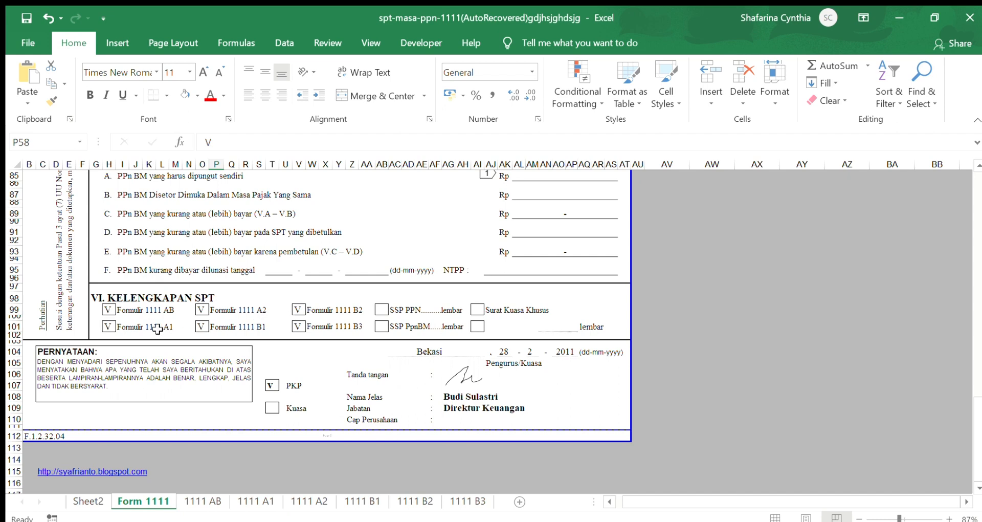
scroll(158, 328, down, 1)
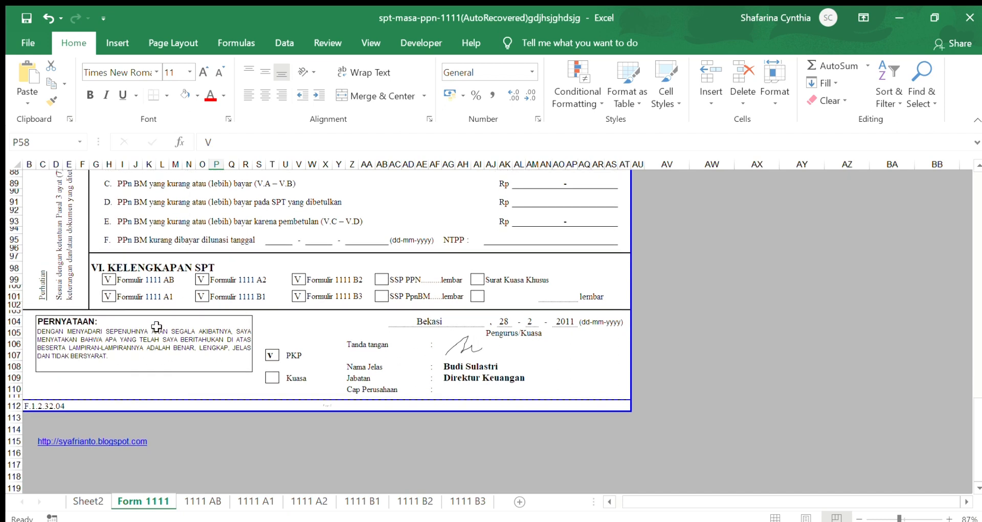
scroll(156, 326, down, 1)
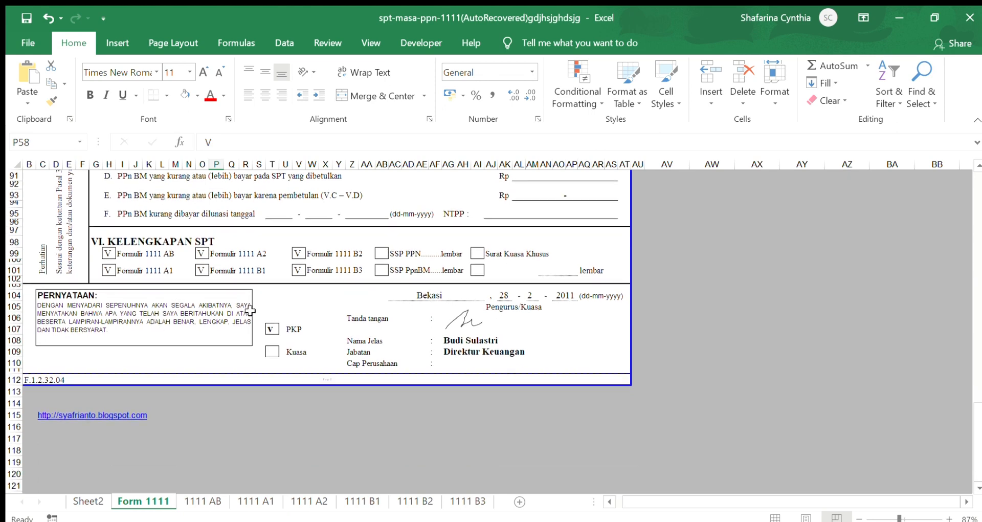